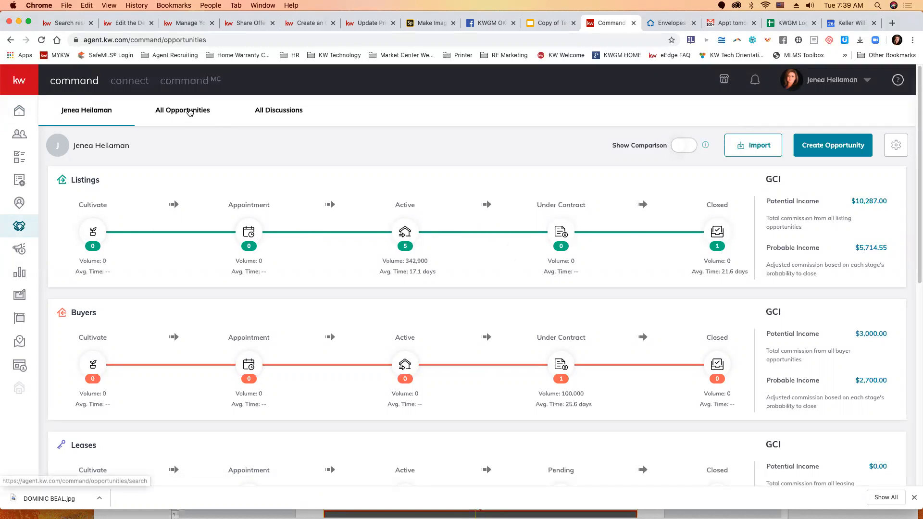
Step: In the list of all opportunities, switch the search criterion to Opportunity and reverse the Closed Date sort order
{"action": "left_click", "coordinate": [191, 113]}
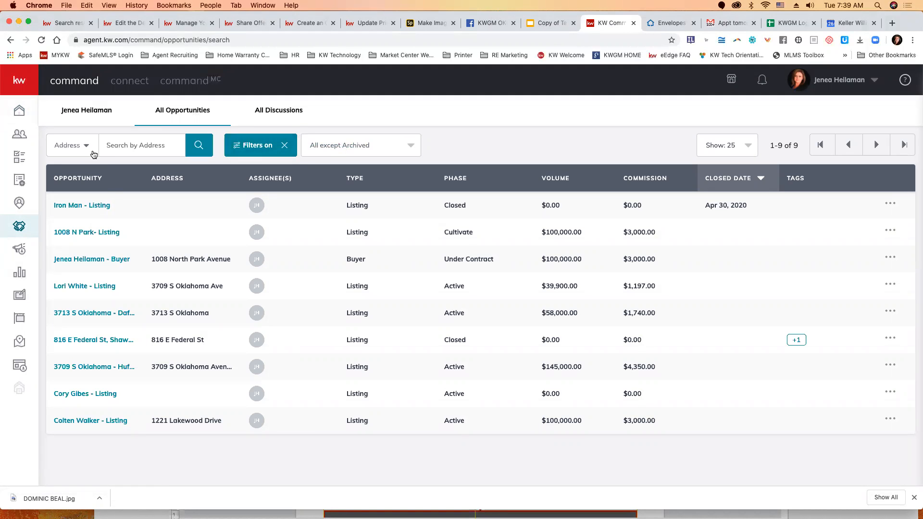
{"action": "left_click", "coordinate": [93, 152]}
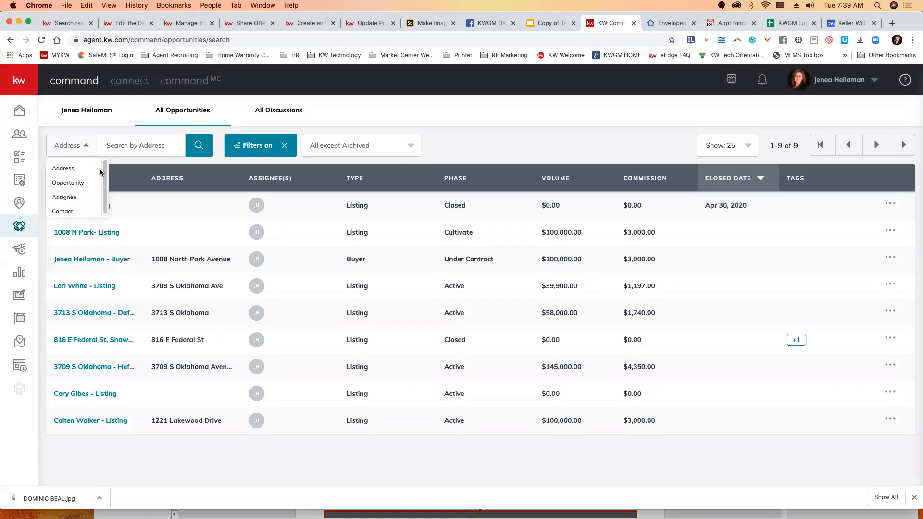
{"action": "left_click", "coordinate": [75, 186]}
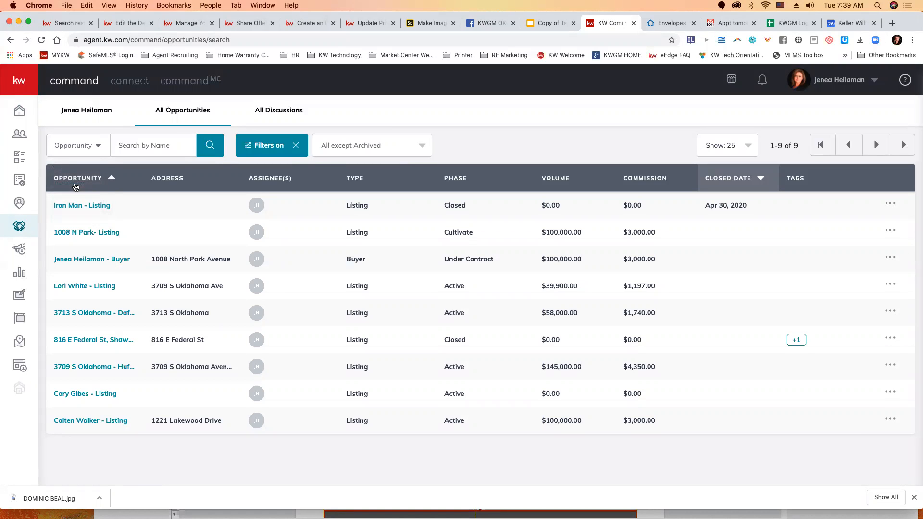
{"action": "left_click", "coordinate": [87, 150]}
{"action": "left_click", "coordinate": [86, 152]}
{"action": "left_click", "coordinate": [759, 178]}
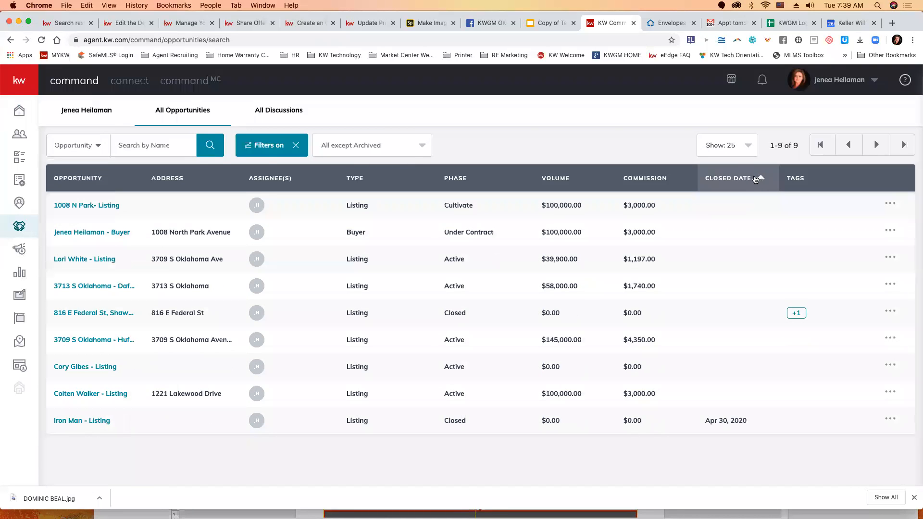
Step: From the sales pipeline's Active listings, open the details of the listing in the MLS Entry stage
{"action": "left_click", "coordinate": [87, 128]}
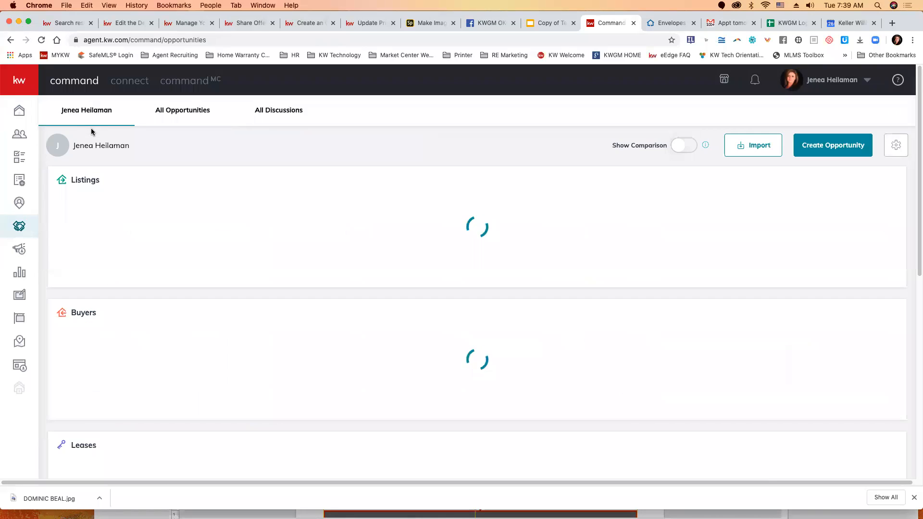
{"action": "left_click", "coordinate": [405, 233]}
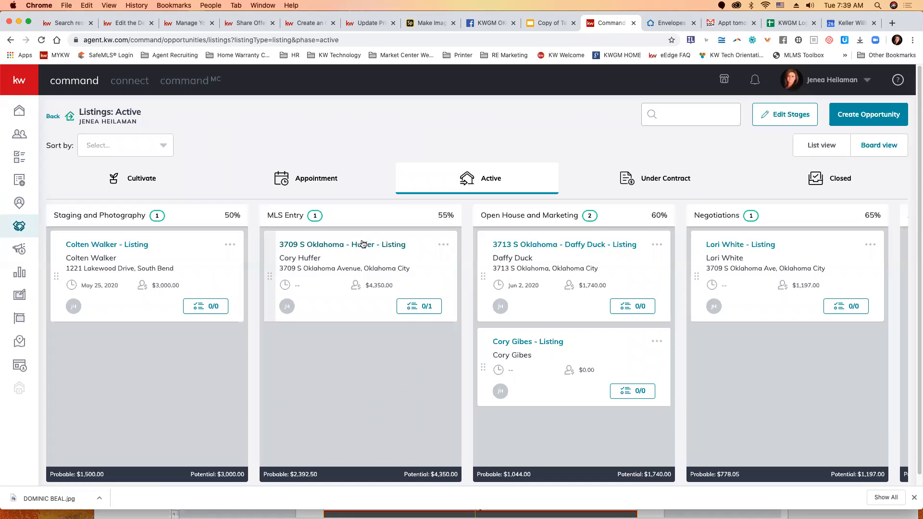
{"action": "left_click", "coordinate": [443, 246]}
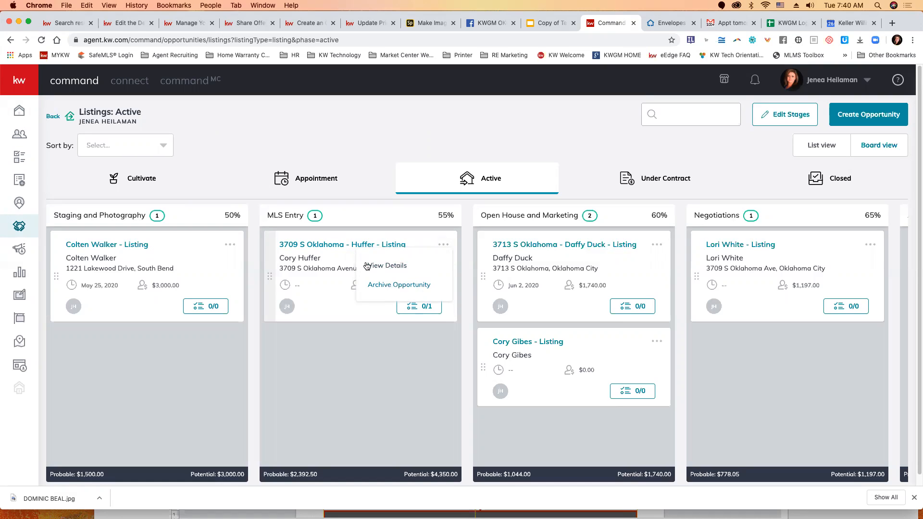
{"action": "left_click", "coordinate": [332, 246]}
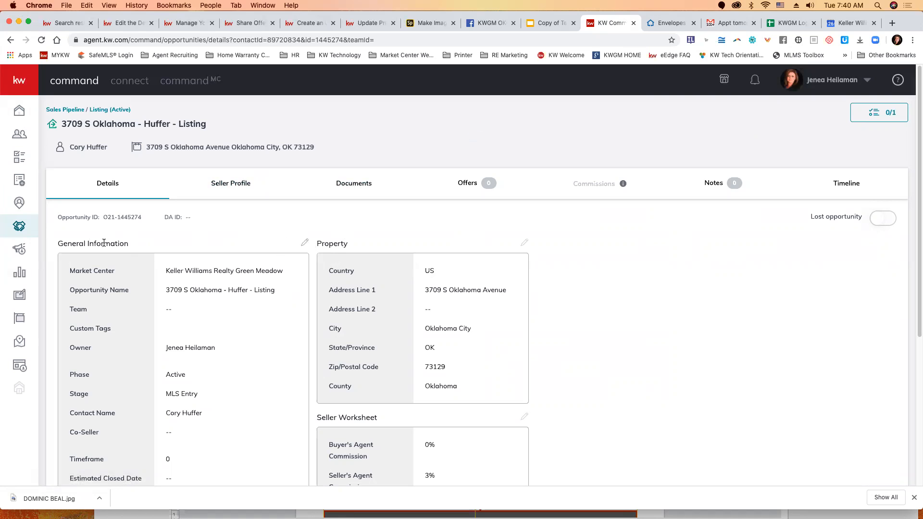
Step: Edit the listing's general information and set the Contract Date to 5/25/2020
{"action": "left_click", "coordinate": [304, 244]}
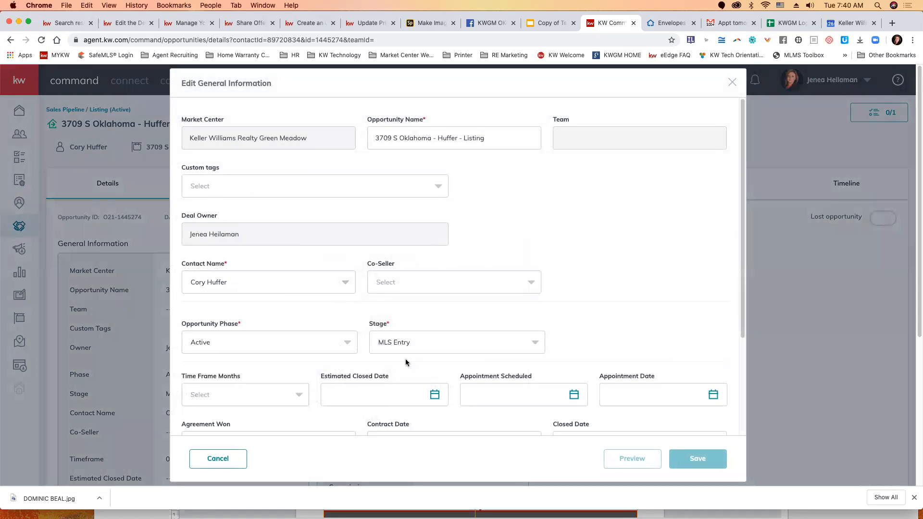
{"action": "scroll", "coordinate": [432, 382], "scroll_direction": "down", "scroll_amount": 3}
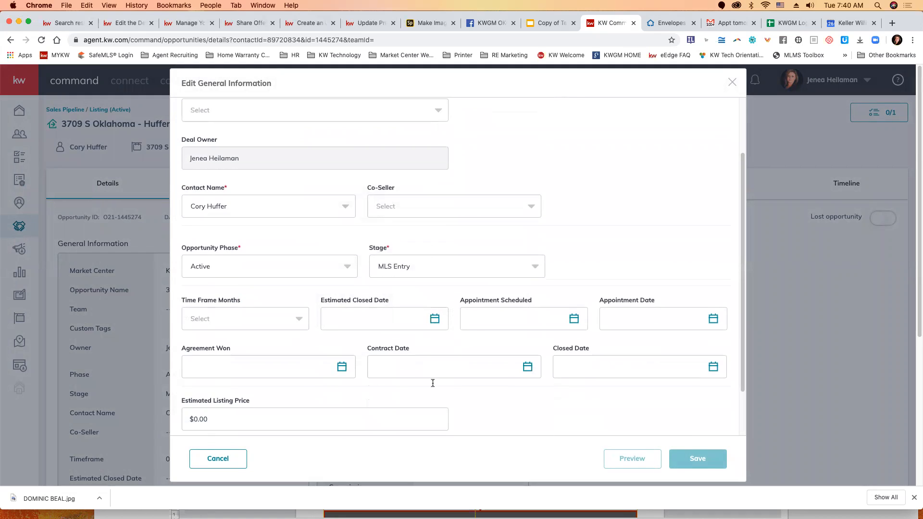
{"action": "left_click", "coordinate": [527, 368]}
{"action": "scroll", "coordinate": [565, 406], "scroll_direction": "down", "scroll_amount": 4}
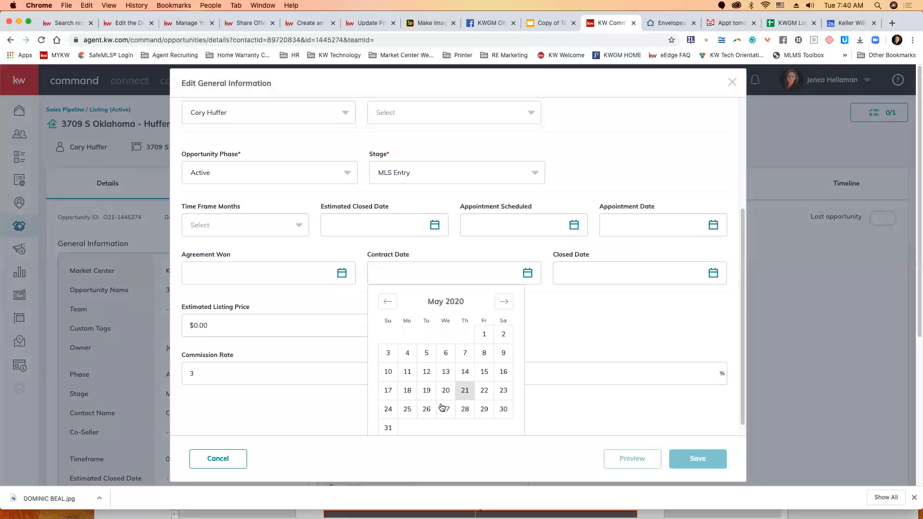
{"action": "left_click", "coordinate": [407, 410]}
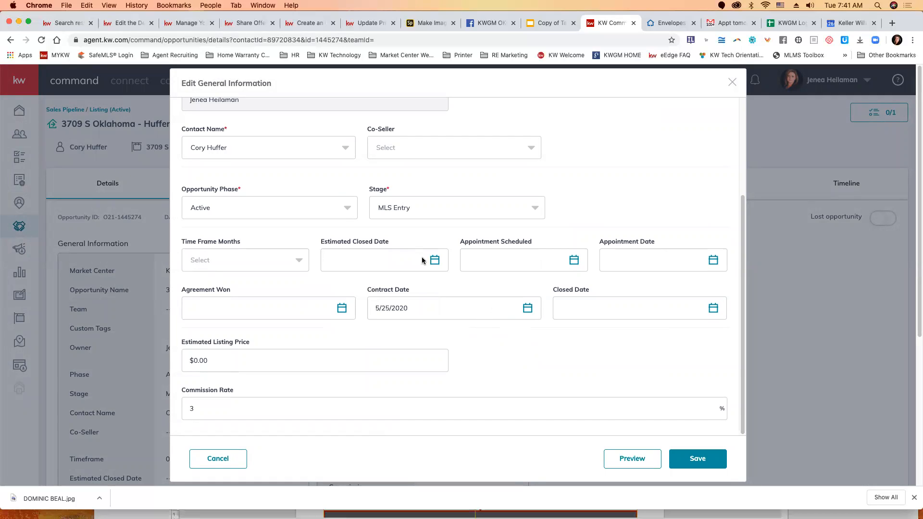
Step: Set the opportunity phase to Under Contract with the Escrow stage and save the general information
{"action": "scroll", "coordinate": [378, 255], "scroll_direction": "up", "scroll_amount": 1}
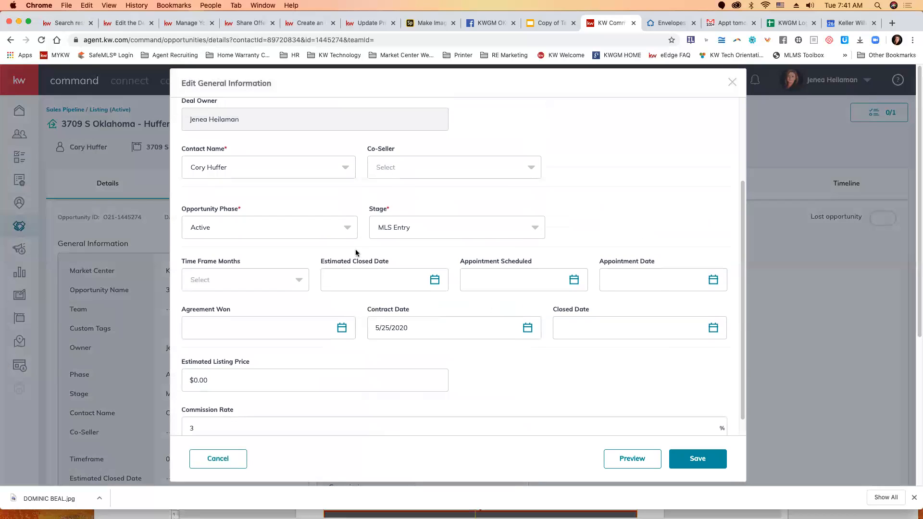
{"action": "left_click", "coordinate": [271, 232]}
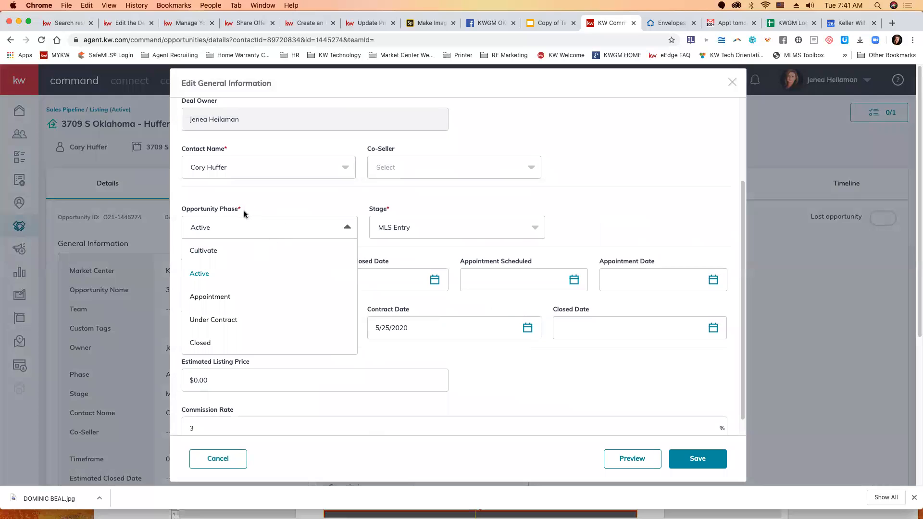
{"action": "left_click", "coordinate": [232, 320]}
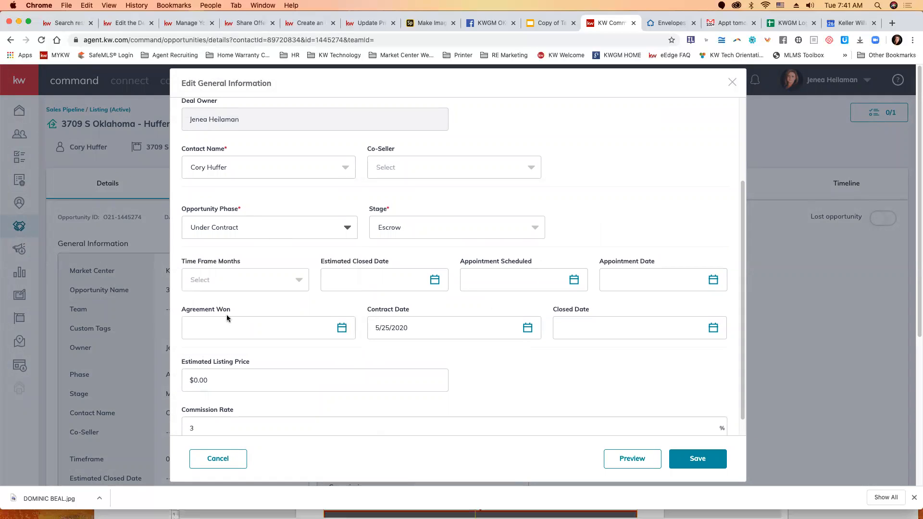
{"action": "left_click", "coordinate": [422, 227]}
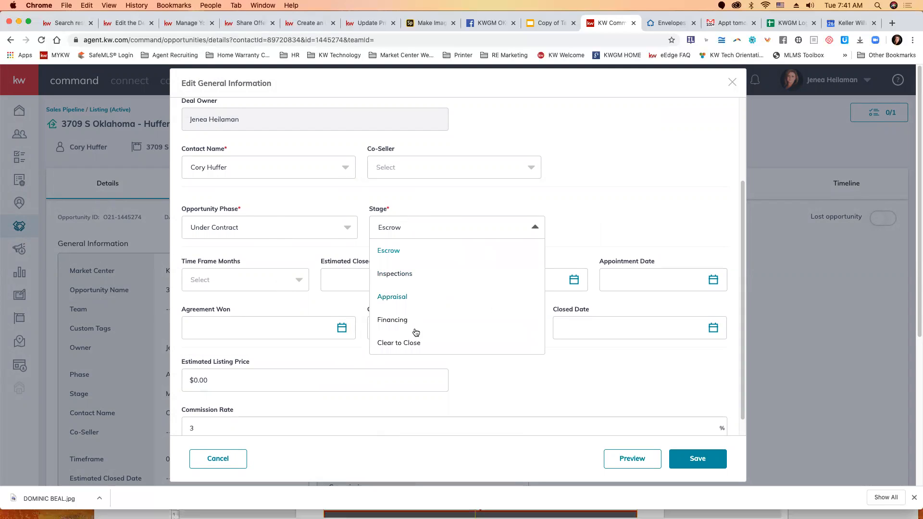
{"action": "left_click", "coordinate": [609, 231]}
{"action": "left_click", "coordinate": [689, 458]}
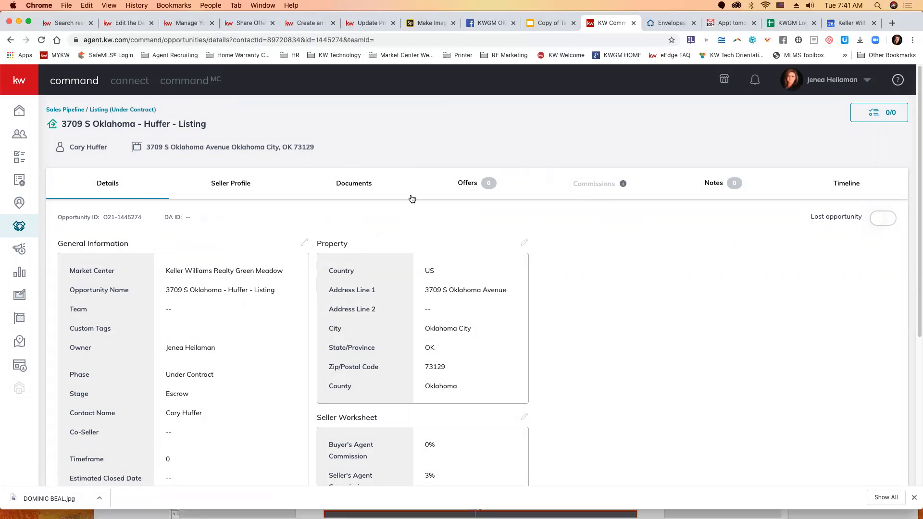
Step: Add a new offer version named Initial Offer to the listing
{"action": "left_click", "coordinate": [463, 183]}
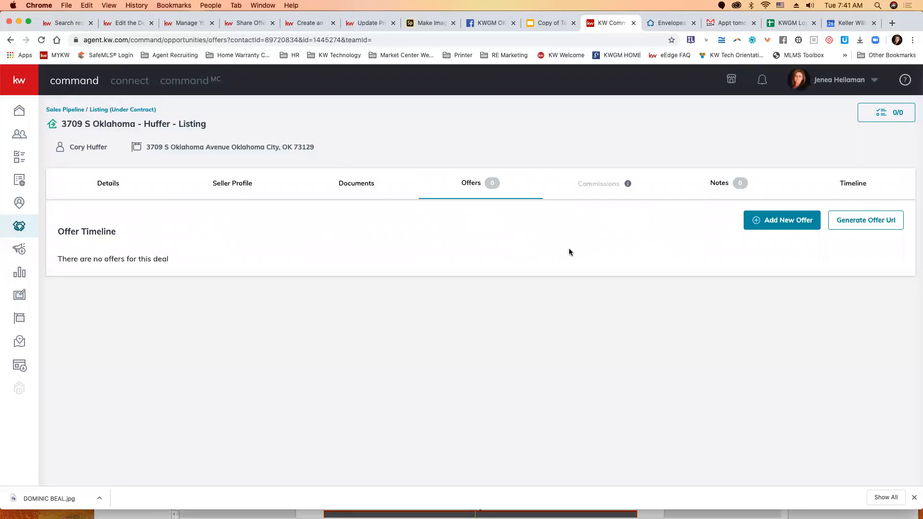
{"action": "left_click", "coordinate": [788, 220]}
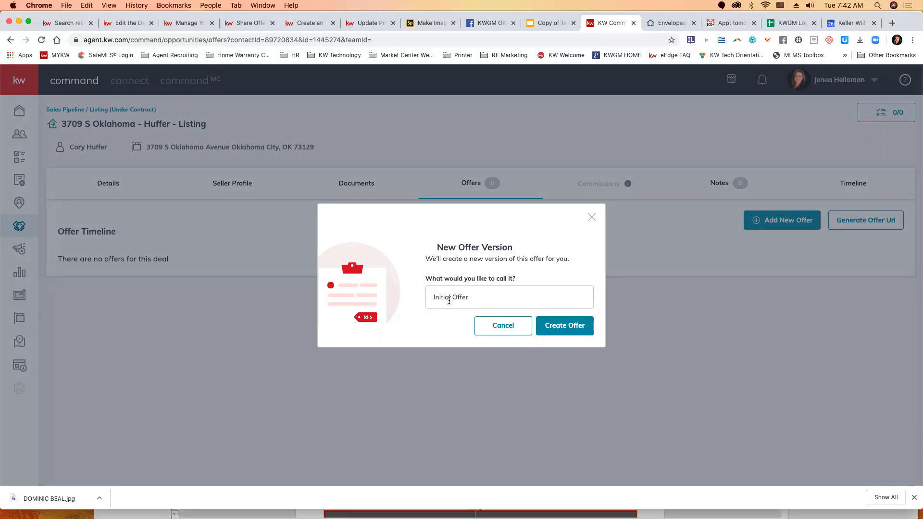
{"action": "left_click", "coordinate": [568, 325]}
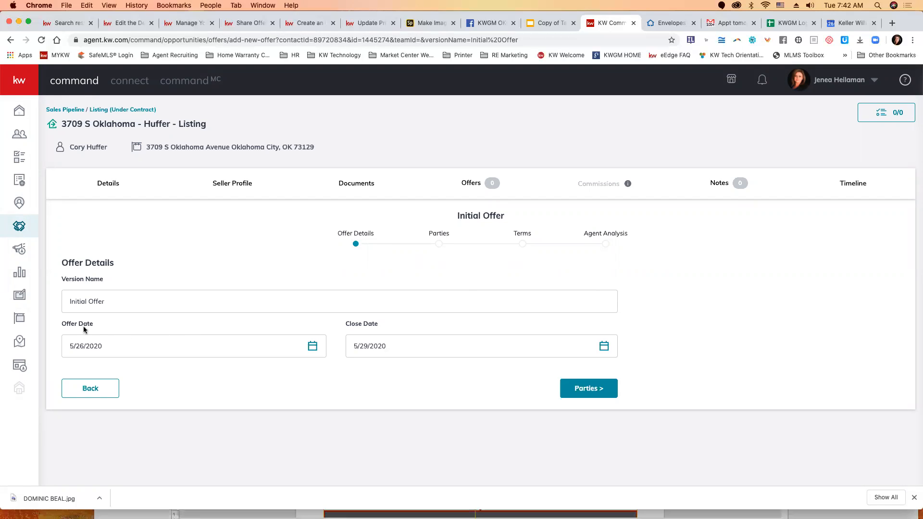
Step: Set the offer's Close Date to 6/26/2020 and continue to the Parties section
{"action": "left_click", "coordinate": [606, 348]}
{"action": "scroll", "coordinate": [474, 444], "scroll_direction": "down", "scroll_amount": 2}
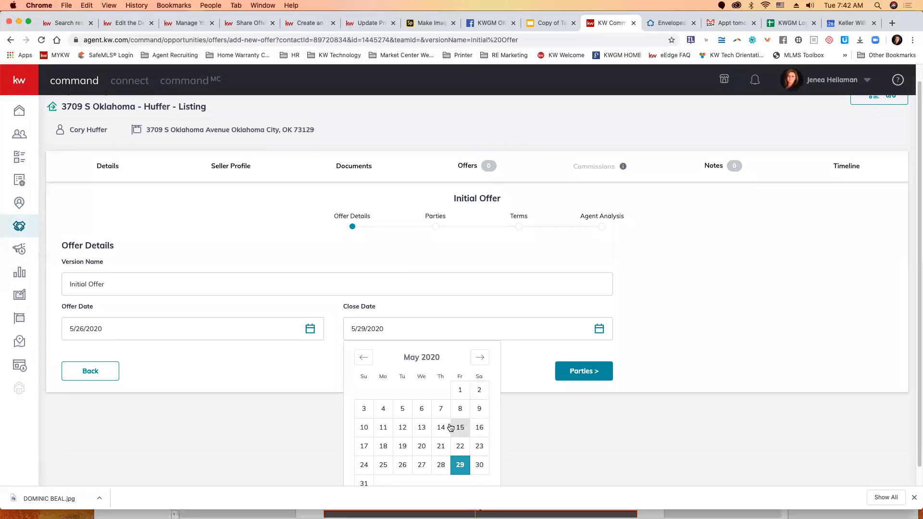
{"action": "scroll", "coordinate": [450, 427], "scroll_direction": "down", "scroll_amount": 1}
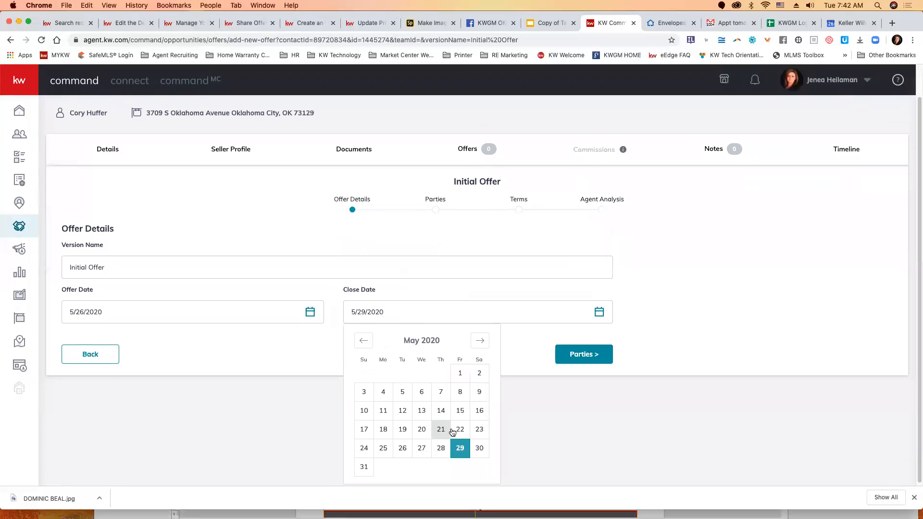
{"action": "left_click", "coordinate": [476, 347]}
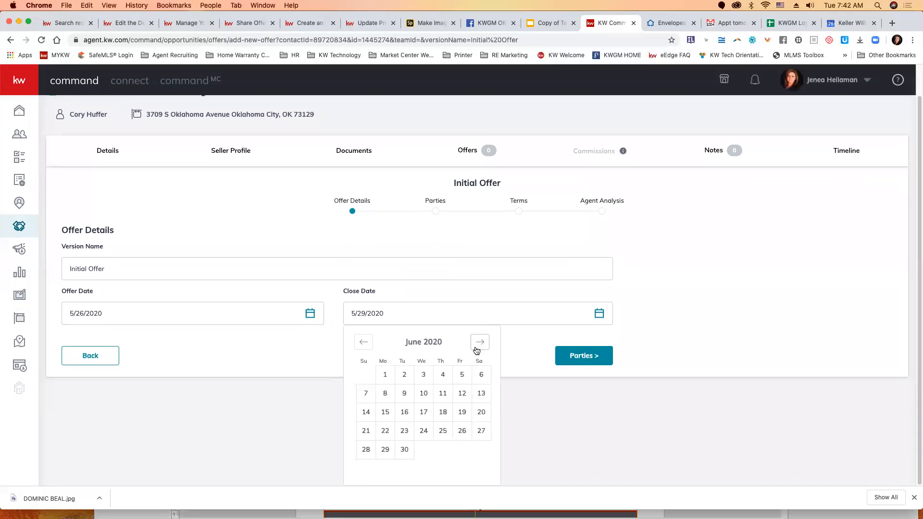
{"action": "left_click", "coordinate": [457, 434]}
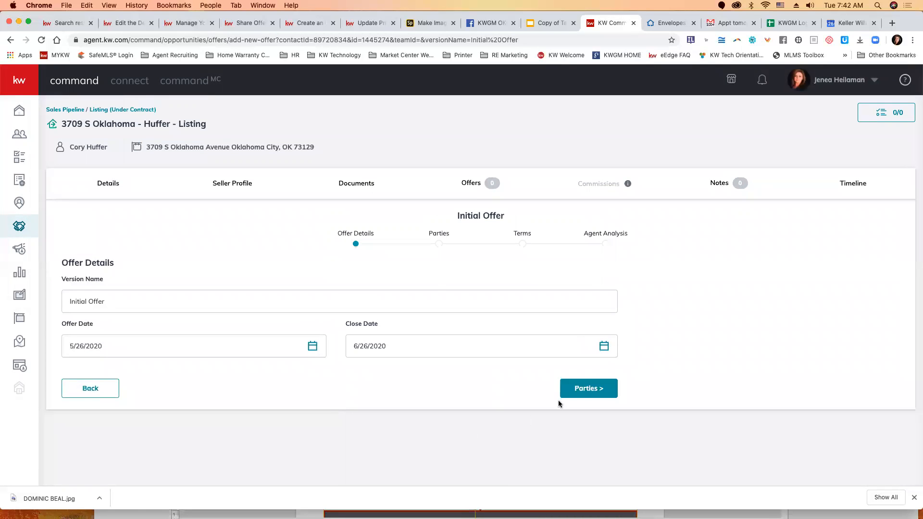
{"action": "left_click", "coordinate": [585, 389]}
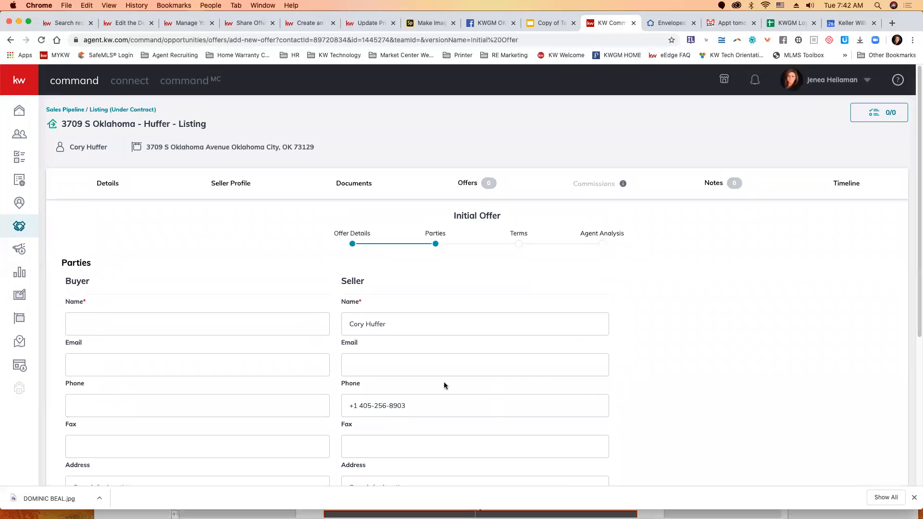
Step: Enter the buyer's full name in the offer's parties
{"action": "left_click", "coordinate": [147, 323]}
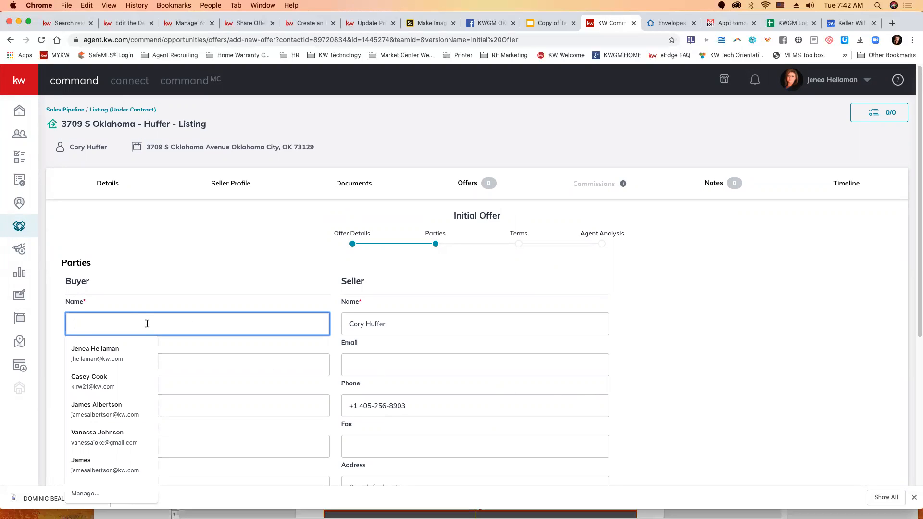
{"action": "scroll", "coordinate": [175, 325], "scroll_direction": "down", "scroll_amount": 5}
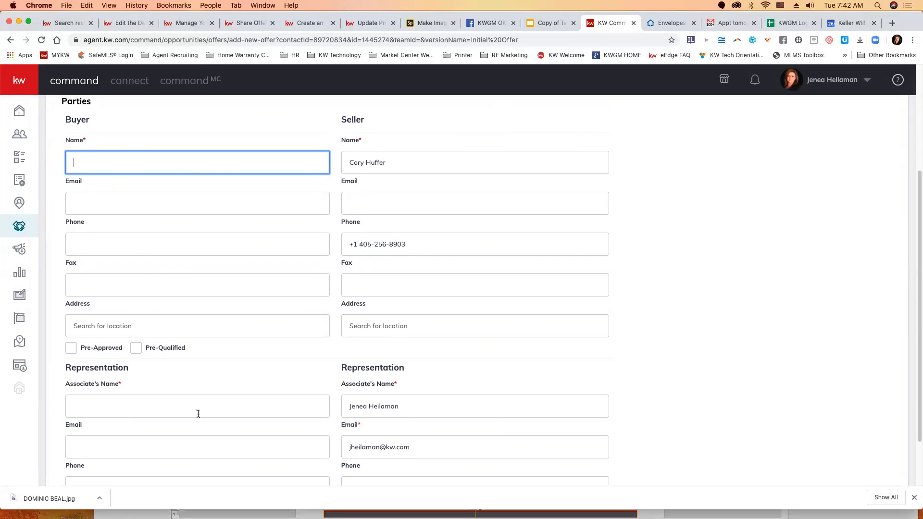
{"action": "left_click", "coordinate": [120, 156]}
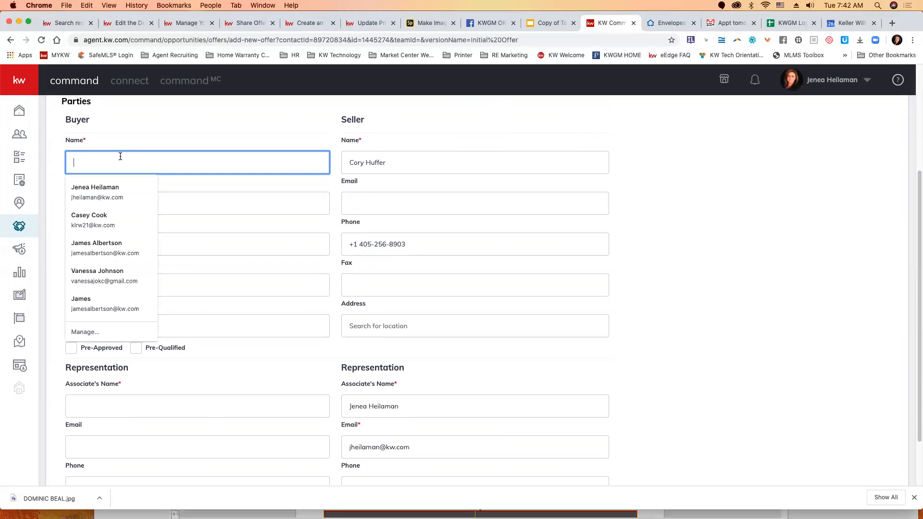
{"action": "type", "text": "Daffy D"}
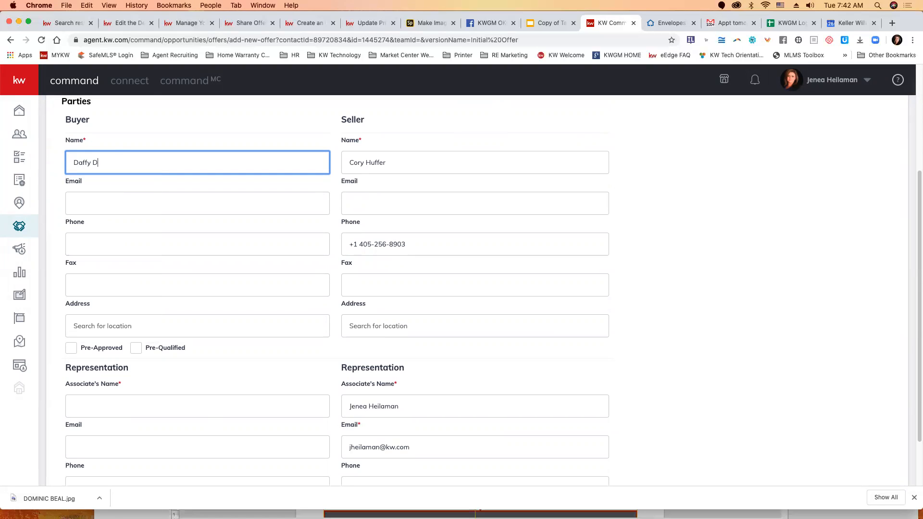
{"action": "type", "text": "uck"}
Step: Enter the associate's full name under the buyer's representation
{"action": "left_click", "coordinate": [129, 406]}
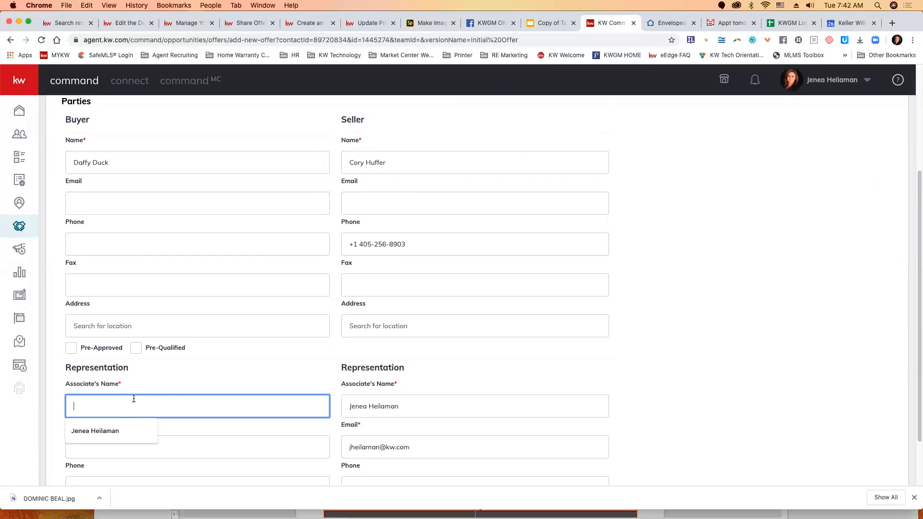
{"action": "key", "text": "Tab"}
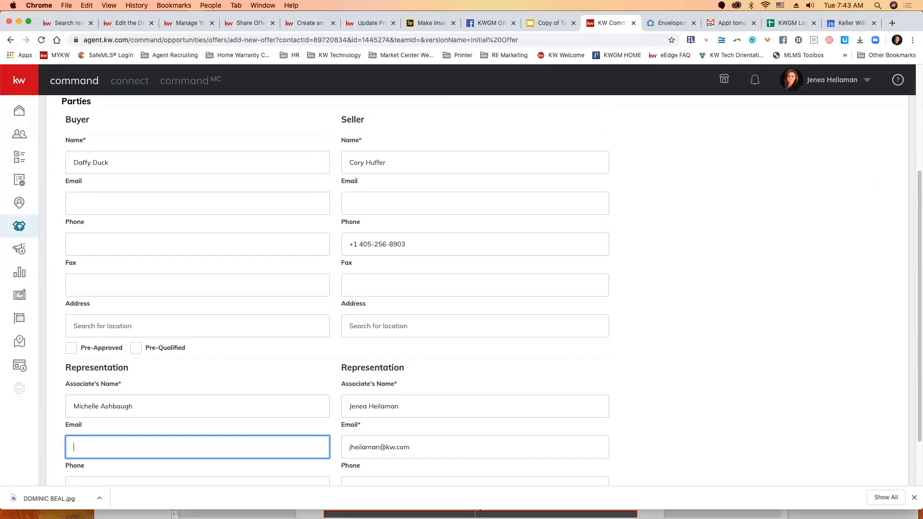
Step: Submit the parties' information and continue to the offer's Terms section
{"action": "scroll", "coordinate": [157, 394], "scroll_direction": "down", "scroll_amount": 2}
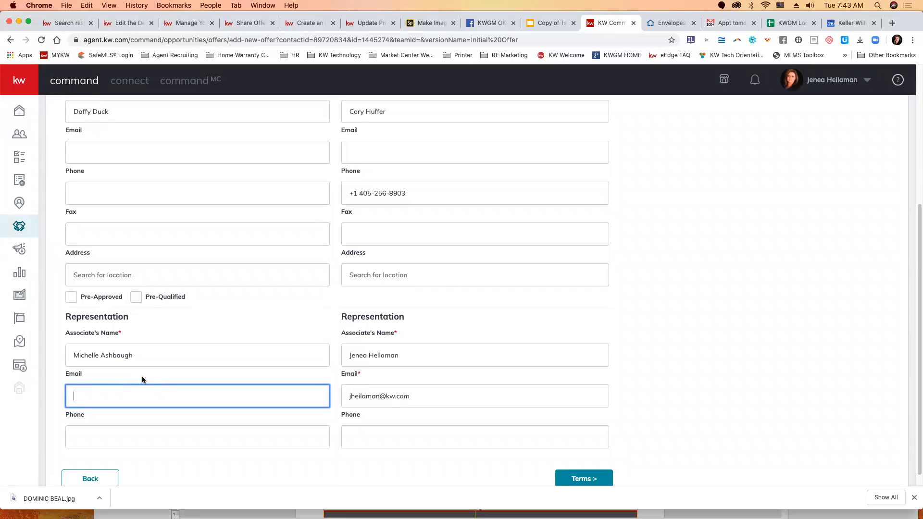
{"action": "scroll", "coordinate": [432, 461], "scroll_direction": "down", "scroll_amount": 1}
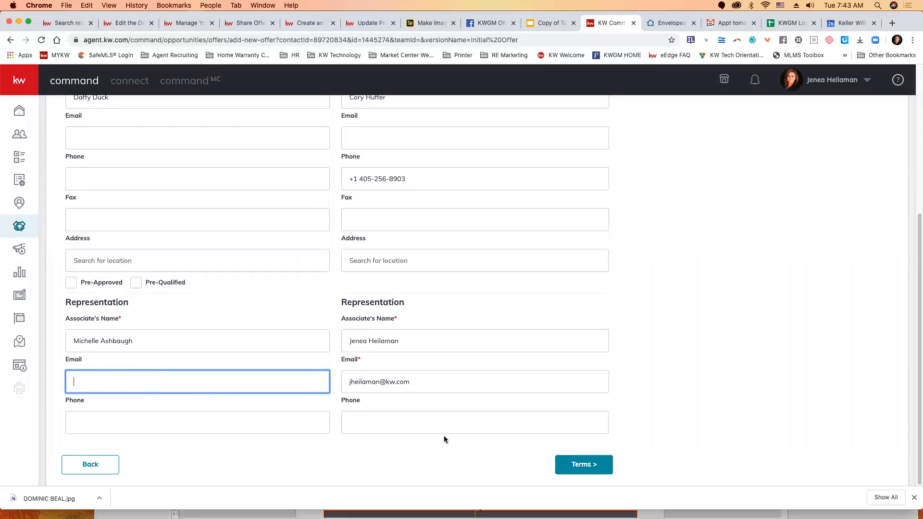
{"action": "left_click", "coordinate": [586, 473]}
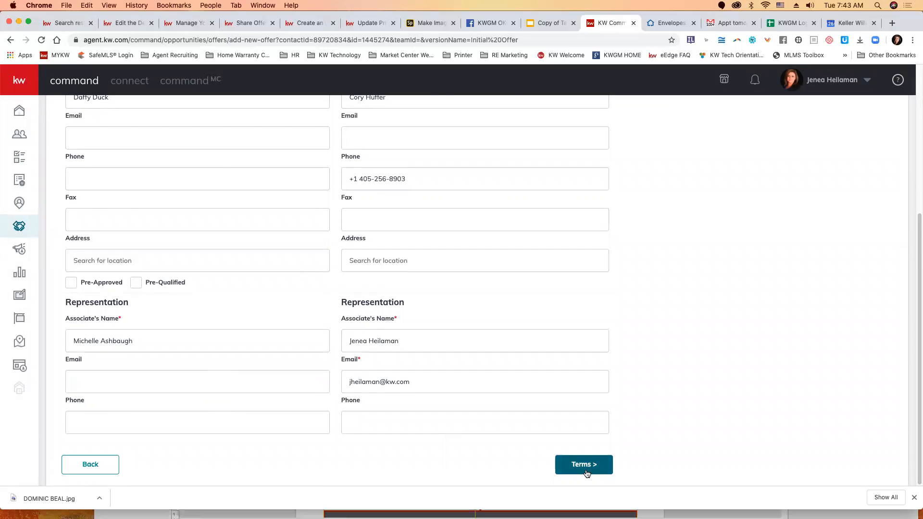
{"action": "scroll", "coordinate": [488, 422], "scroll_direction": "up", "scroll_amount": 3}
{"action": "scroll", "coordinate": [486, 423], "scroll_direction": "down", "scroll_amount": 3}
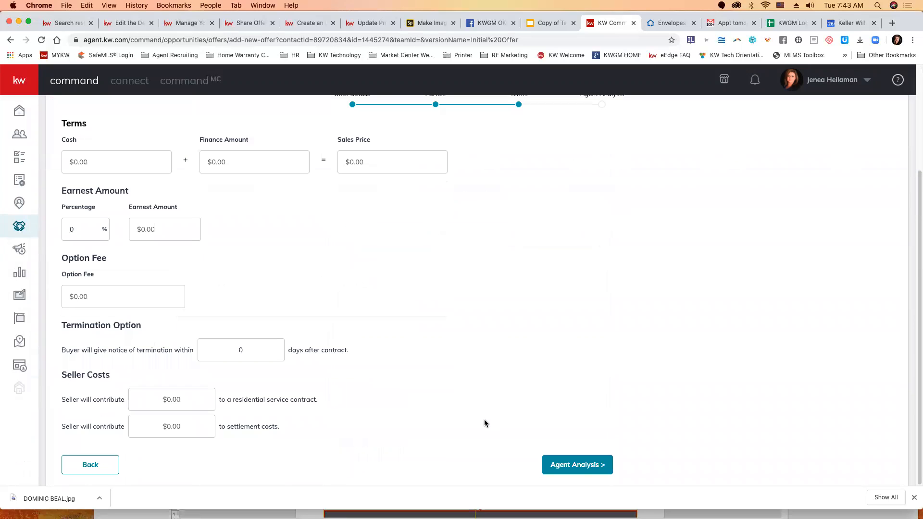
Step: Go back to the offer's Parties section to review its entries and return to the Terms section
{"action": "left_click", "coordinate": [86, 464]}
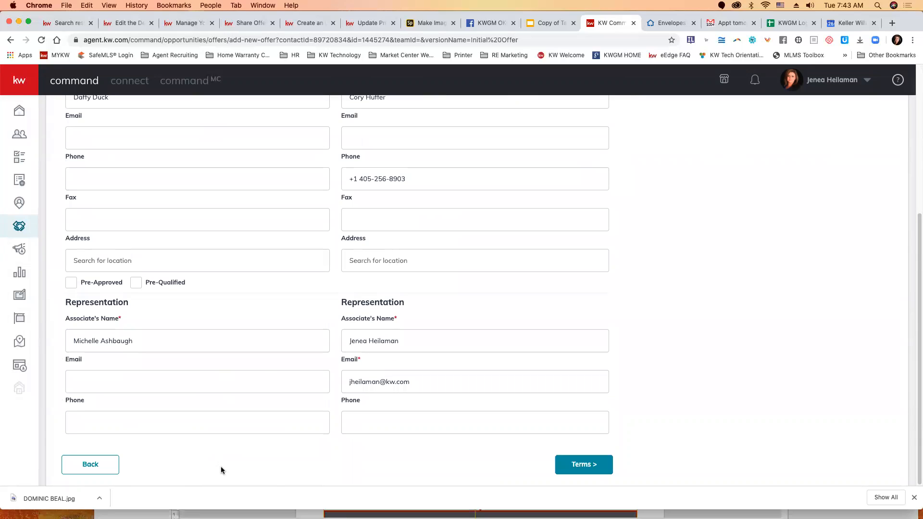
{"action": "scroll", "coordinate": [221, 470], "scroll_direction": "up", "scroll_amount": 5}
{"action": "scroll", "coordinate": [221, 470], "scroll_direction": "down", "scroll_amount": 5}
{"action": "left_click", "coordinate": [587, 467]}
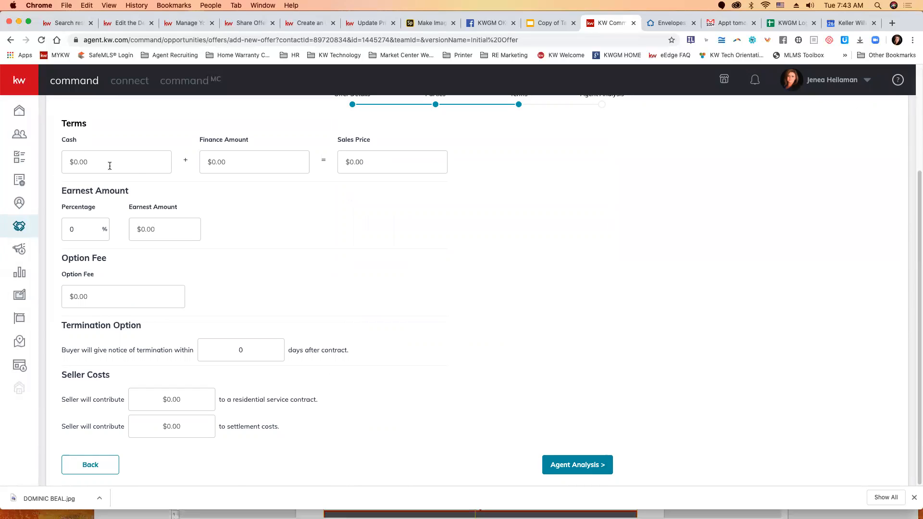
Step: Set the offer's Finance Amount to $200,000 and its Cash amount to $5,000
{"action": "left_click", "coordinate": [239, 161]}
{"action": "type", "text": "200000"}
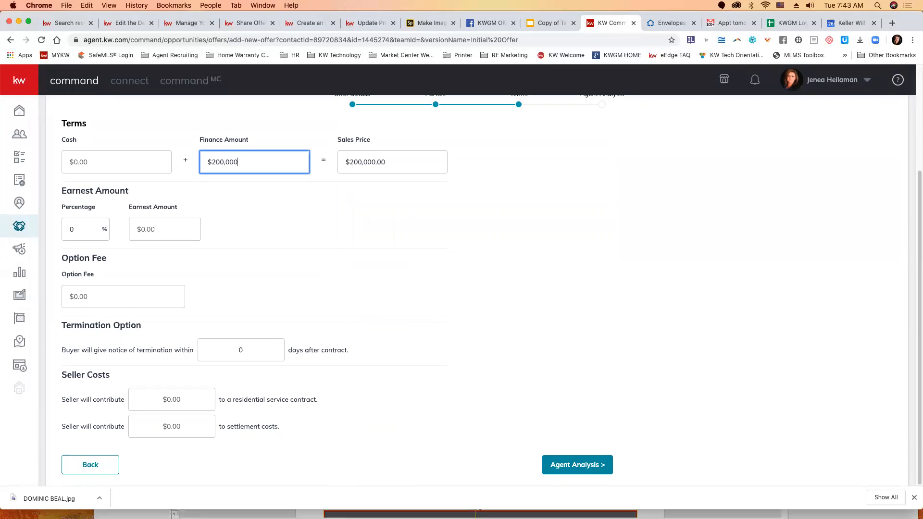
{"action": "left_click", "coordinate": [77, 162]}
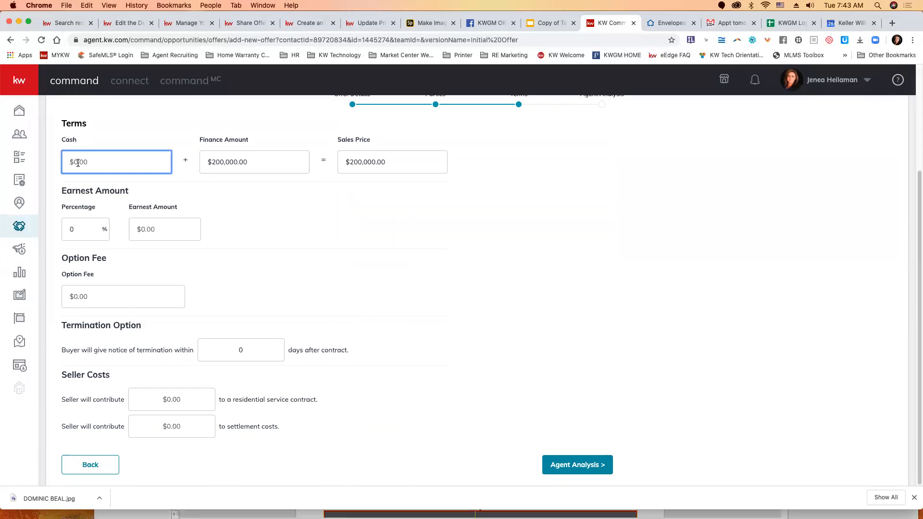
{"action": "type", "text": "5000"}
Step: Set the Earnest Amount to $500 and the seller's contribution to settlement costs to $2,000
{"action": "left_click", "coordinate": [156, 231]}
{"action": "type", "text": "500"}
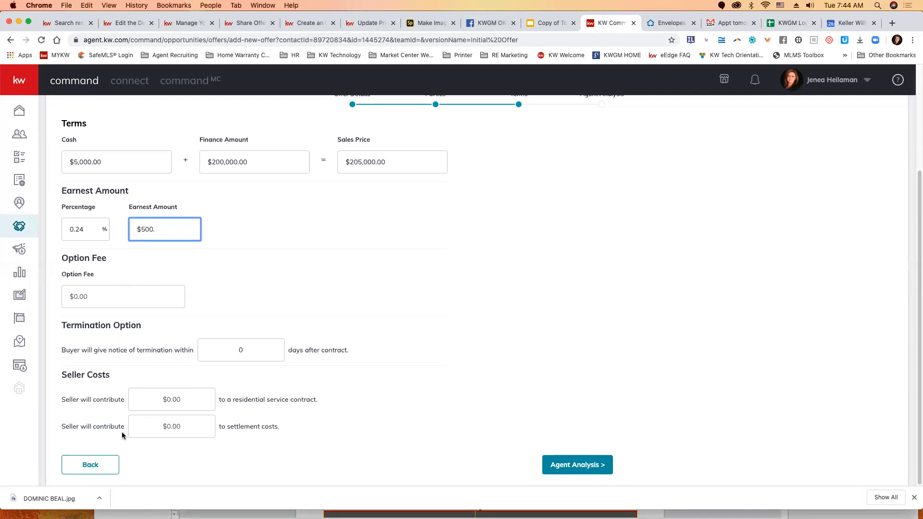
{"action": "left_click", "coordinate": [167, 421]}
{"action": "type", "text": "2000"}
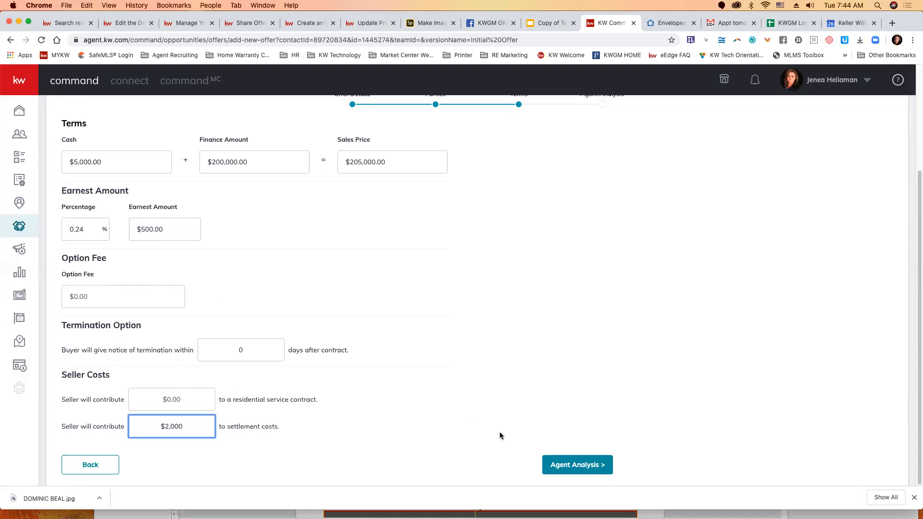
Step: Save the offer with the Agent Analysis left blank and accept it
{"action": "left_click", "coordinate": [558, 457]}
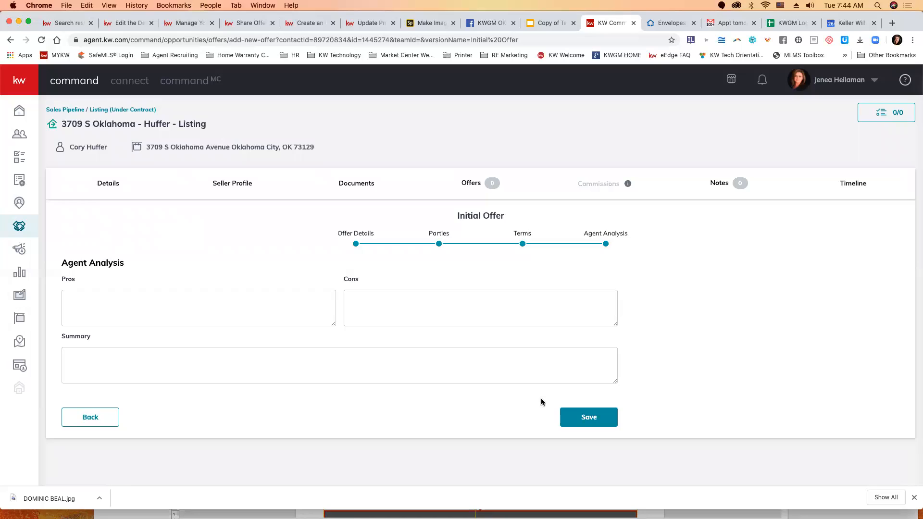
{"action": "left_click", "coordinate": [581, 418]}
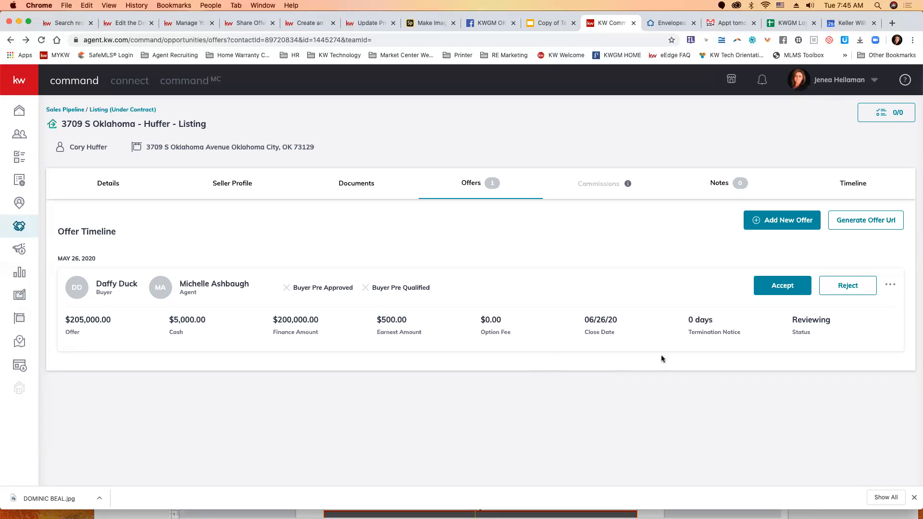
{"action": "left_click", "coordinate": [791, 286]}
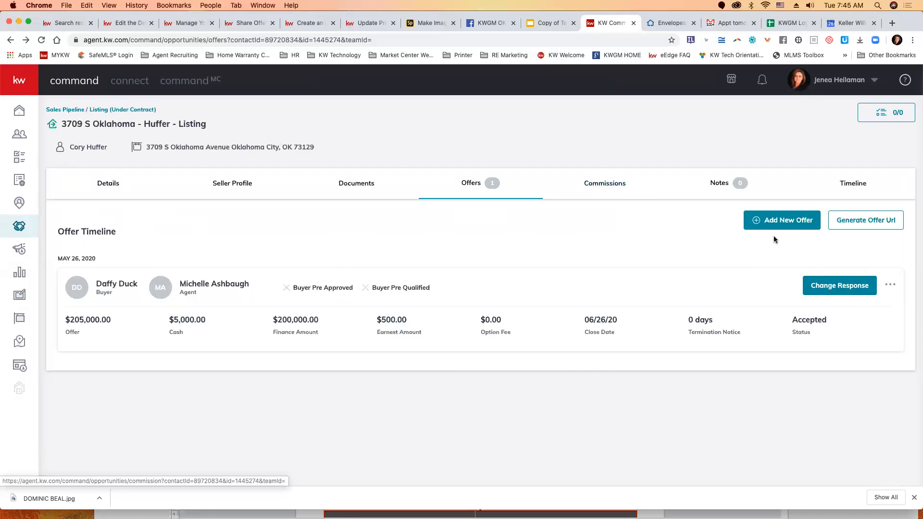
Step: Check the accepted offer's further options and review the listing's commission details, including the agent's payment breakdown and deductions
{"action": "left_click", "coordinate": [890, 285]}
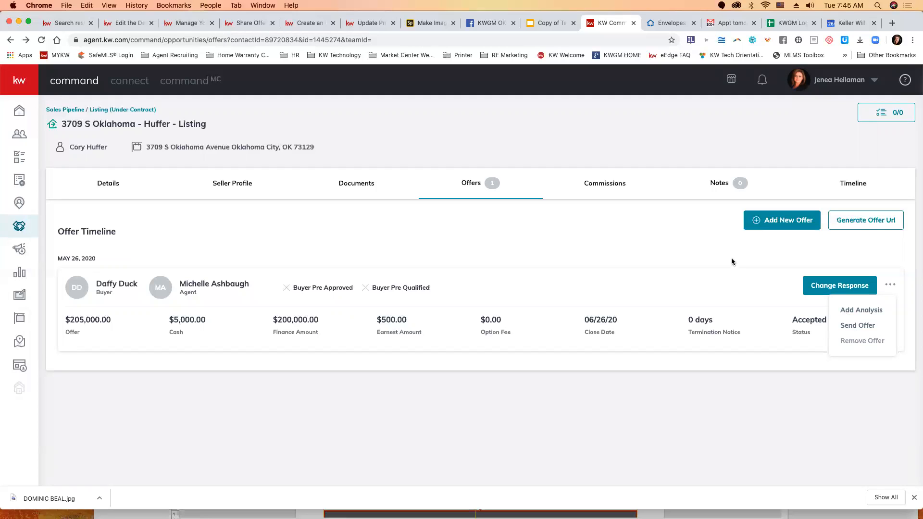
{"action": "left_click", "coordinate": [600, 190]}
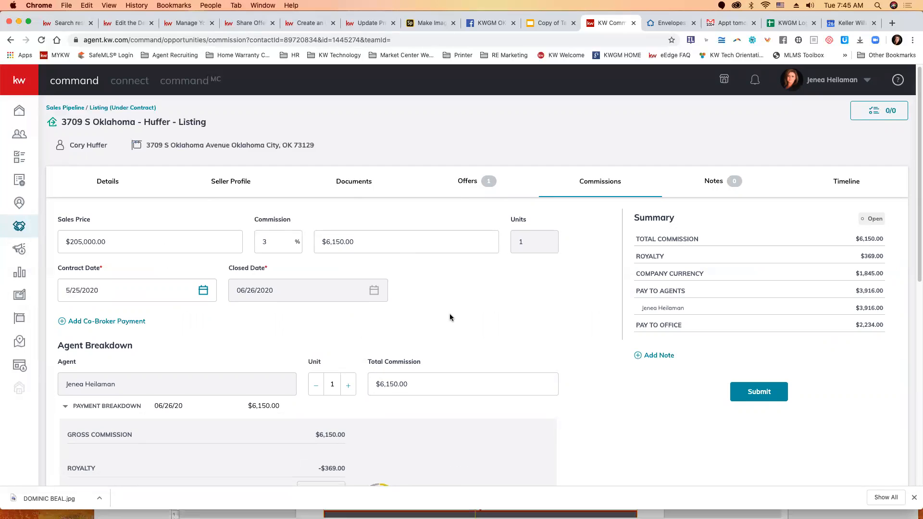
{"action": "scroll", "coordinate": [450, 317], "scroll_direction": "down", "scroll_amount": 3}
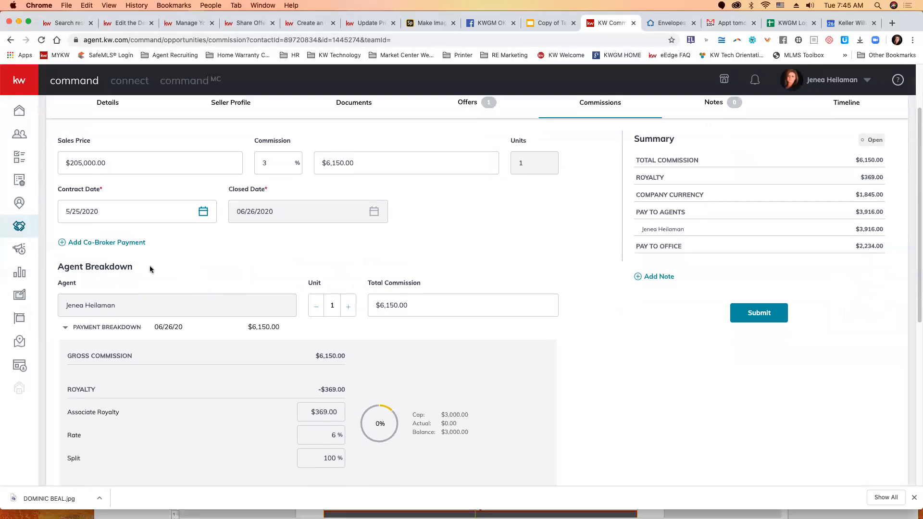
{"action": "scroll", "coordinate": [180, 309], "scroll_direction": "down", "scroll_amount": 8}
{"action": "scroll", "coordinate": [181, 313], "scroll_direction": "down", "scroll_amount": 3}
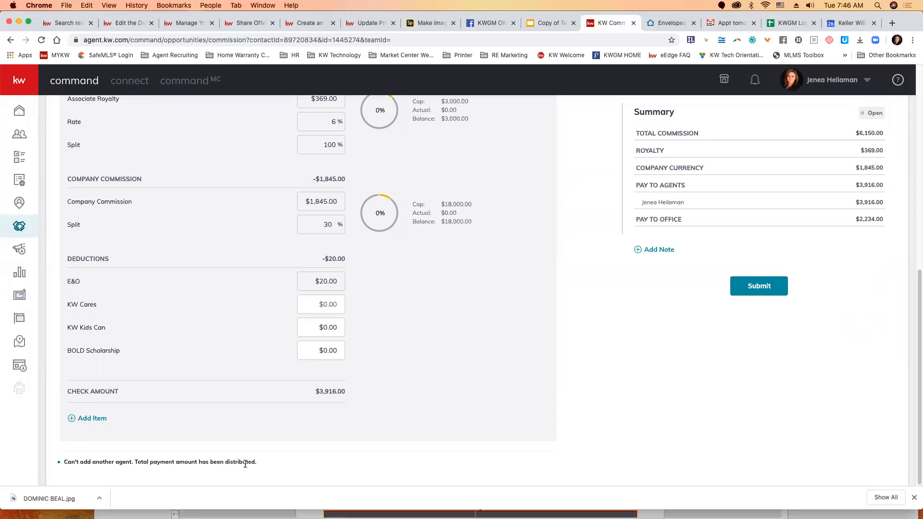
{"action": "scroll", "coordinate": [338, 432], "scroll_direction": "up", "scroll_amount": 5}
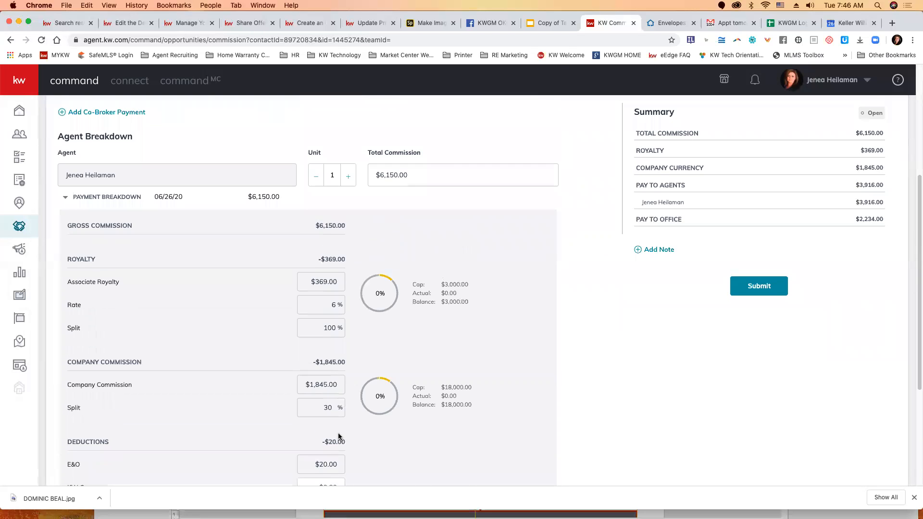
{"action": "scroll", "coordinate": [294, 267], "scroll_direction": "up", "scroll_amount": 1}
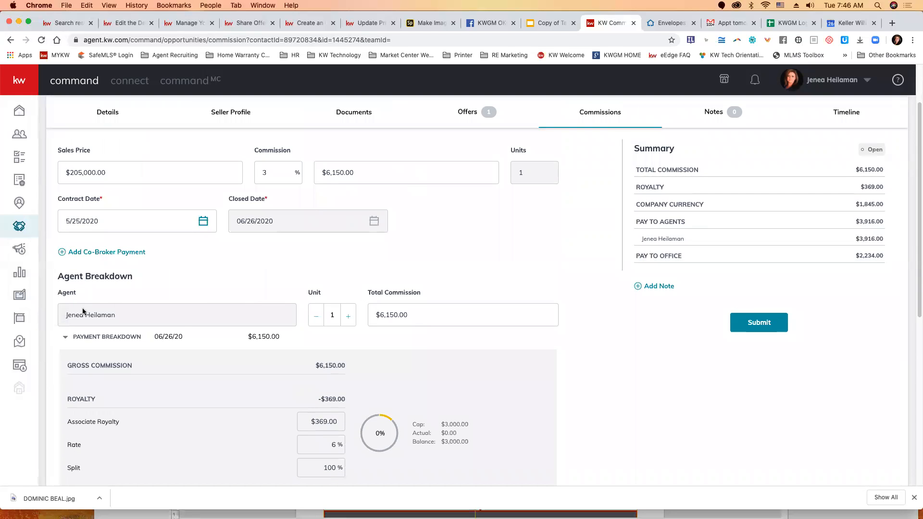
Step: Set the listed agent's Total Commission to $3,125 in the Agent Breakdown
{"action": "left_click_drag", "start_coordinate": [418, 315], "coordinate": [379, 316]}
{"action": "type", "text": "3,125"}
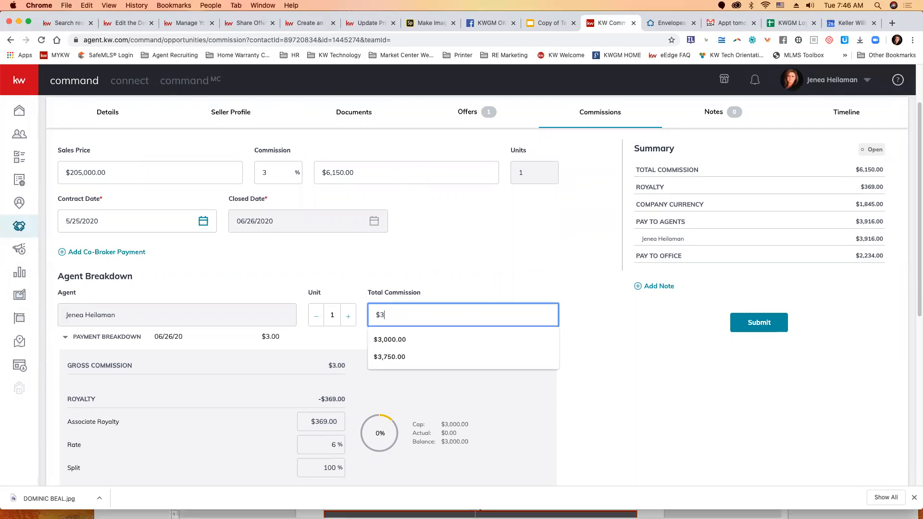
{"action": "left_click", "coordinate": [527, 345]}
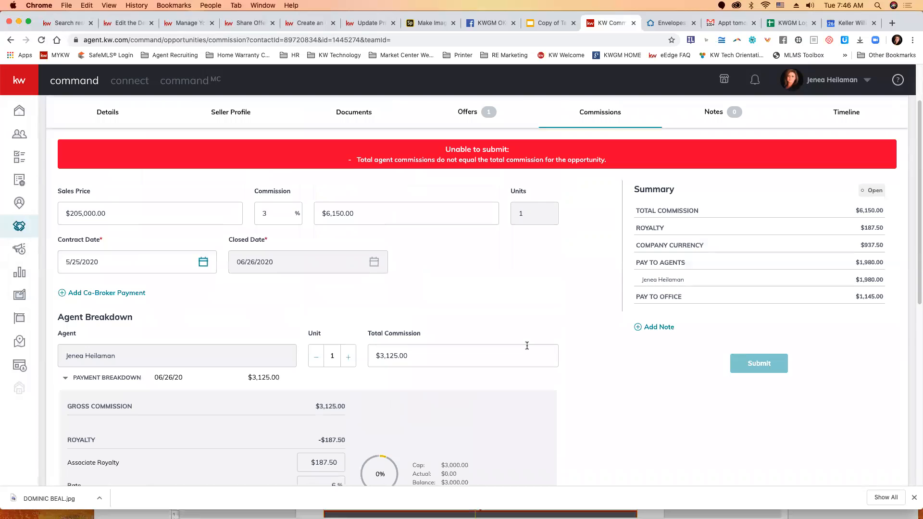
Step: Add a second agent to the commission breakdown by searching for the agent's first name
{"action": "scroll", "coordinate": [520, 357], "scroll_direction": "down", "scroll_amount": 8}
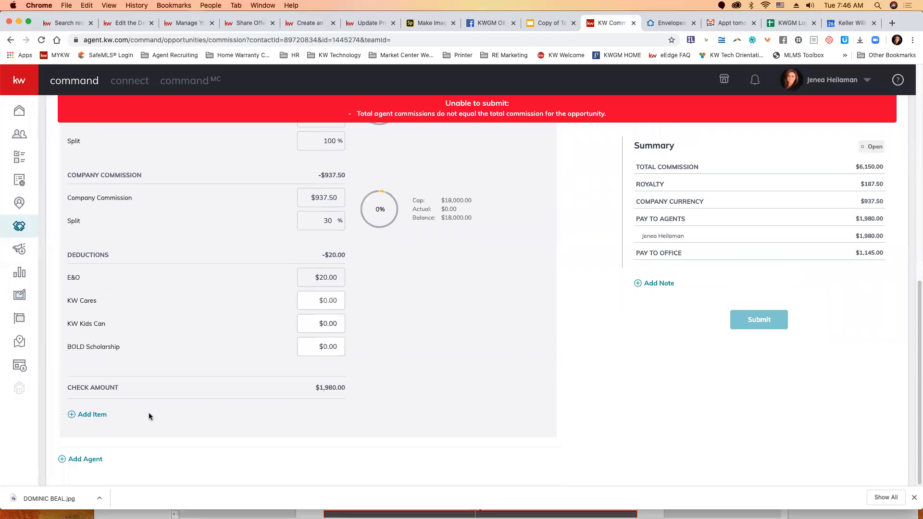
{"action": "left_click", "coordinate": [81, 461]}
{"action": "left_click", "coordinate": [422, 229]}
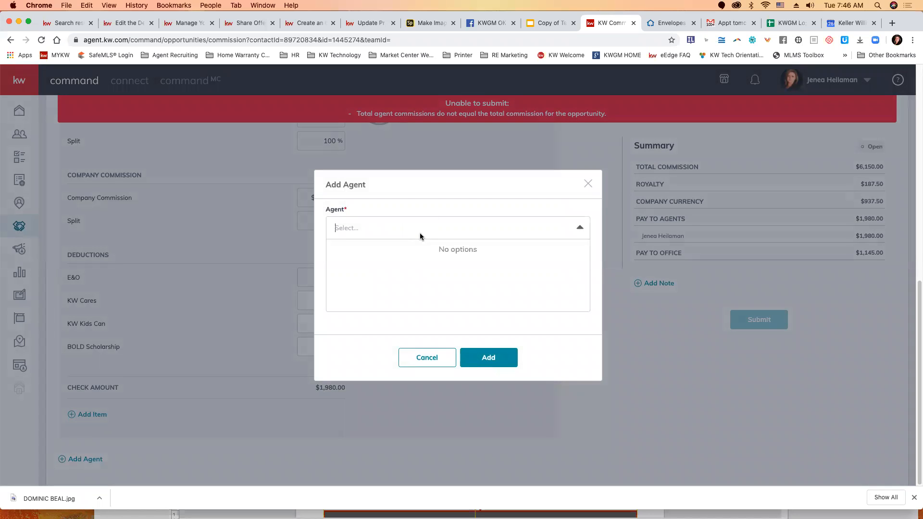
{"action": "type", "text": "cory"}
{"action": "left_click", "coordinate": [350, 251]}
{"action": "left_click", "coordinate": [489, 357]}
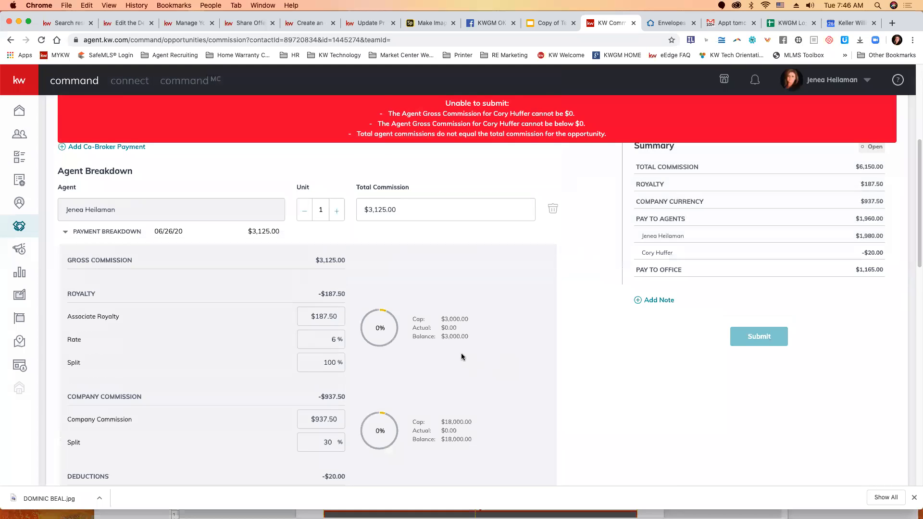
Step: Set the second agent's Total Commission to $3,125.00
{"action": "scroll", "coordinate": [406, 328], "scroll_direction": "down", "scroll_amount": 15}
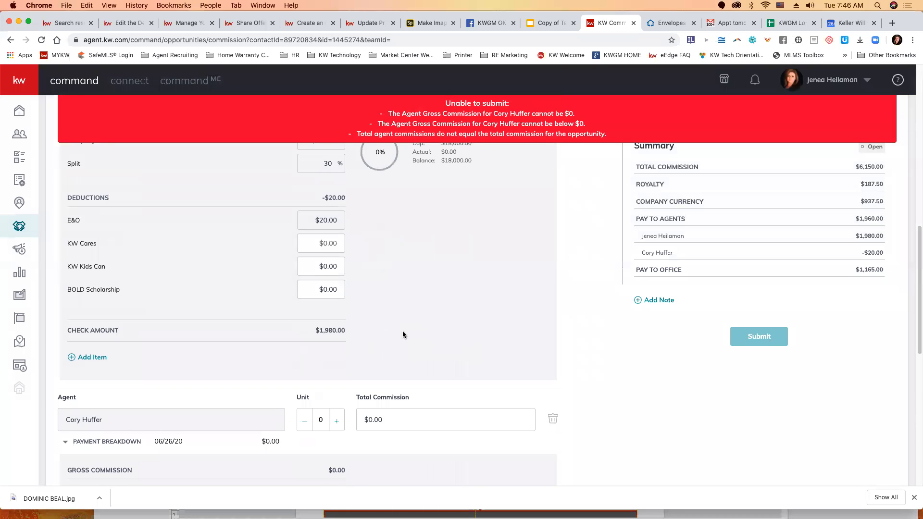
{"action": "left_click", "coordinate": [404, 349]}
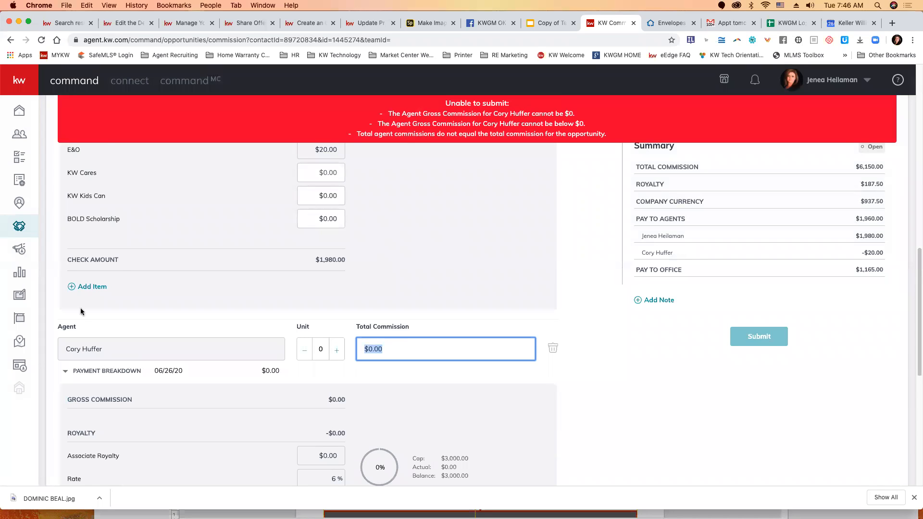
{"action": "type", "text": "3,125.00"}
{"action": "key", "text": "Tab"}
Step: Set the Unit value to 0.5 for both agents in the Agent Breakdown
{"action": "scroll", "coordinate": [338, 343], "scroll_direction": "up", "scroll_amount": 10}
{"action": "left_click", "coordinate": [301, 259]}
{"action": "left_click", "coordinate": [302, 260]}
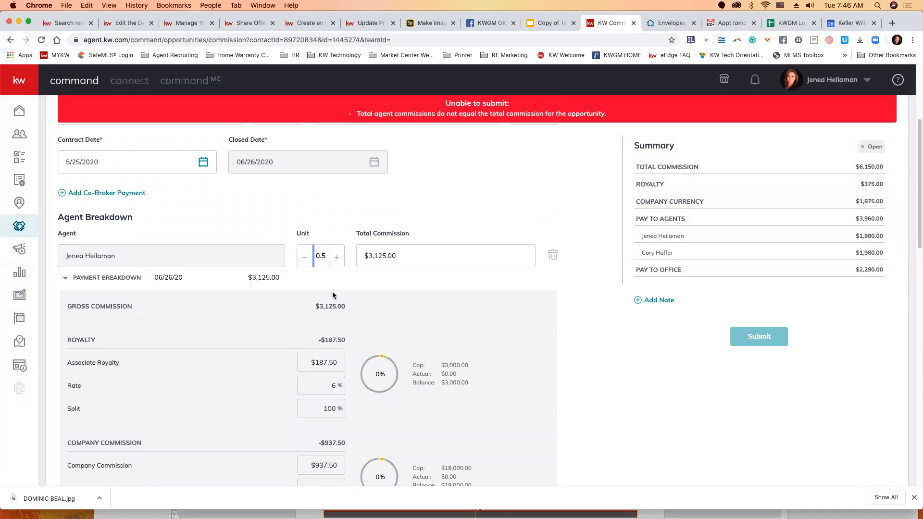
{"action": "scroll", "coordinate": [356, 415], "scroll_direction": "down", "scroll_amount": 15}
{"action": "scroll", "coordinate": [350, 355], "scroll_direction": "up", "scroll_amount": 3}
{"action": "scroll", "coordinate": [347, 345], "scroll_direction": "up", "scroll_amount": 4}
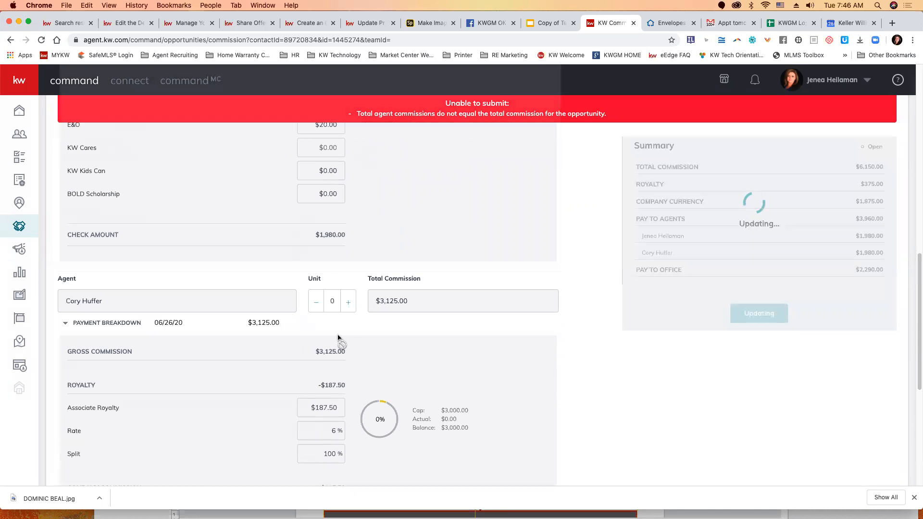
{"action": "left_click", "coordinate": [339, 325]}
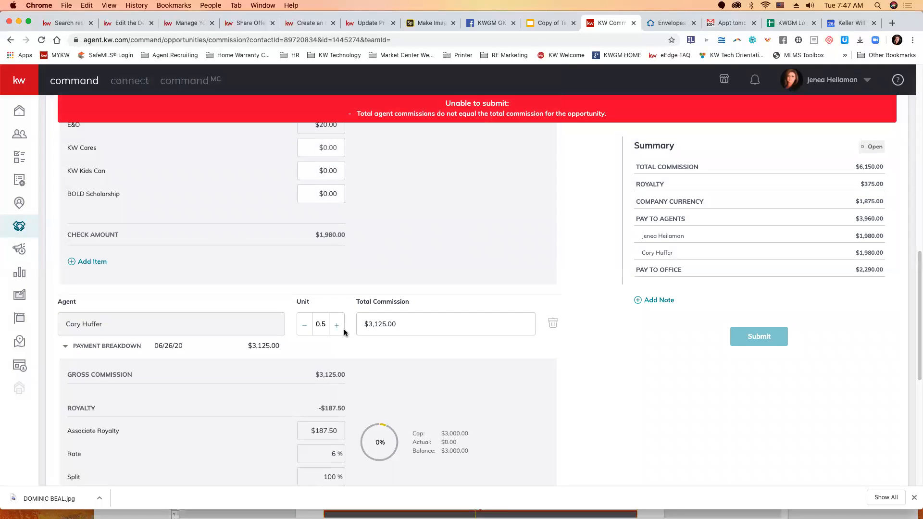
Step: Correct both agents' Total Commission to $3,075 each so the split matches the listing's total commission
{"action": "scroll", "coordinate": [358, 339], "scroll_direction": "up", "scroll_amount": 10}
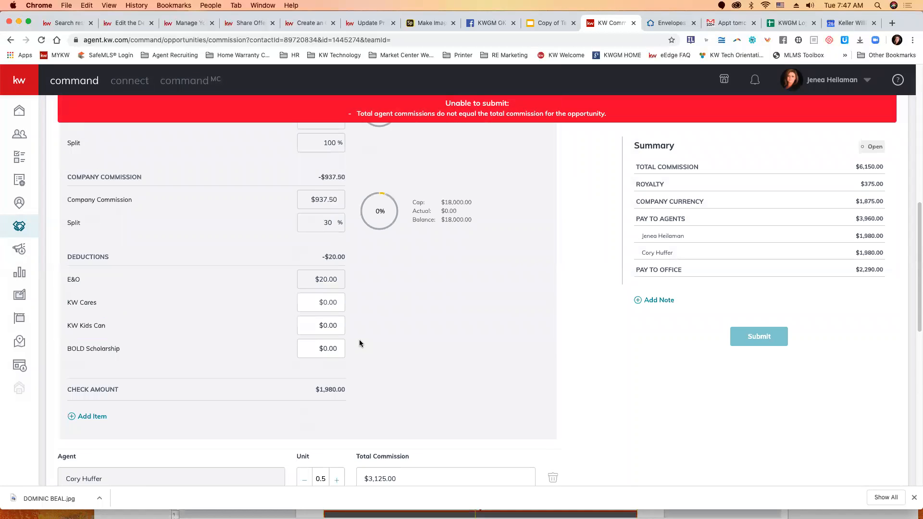
{"action": "scroll", "coordinate": [359, 340], "scroll_direction": "up", "scroll_amount": 3}
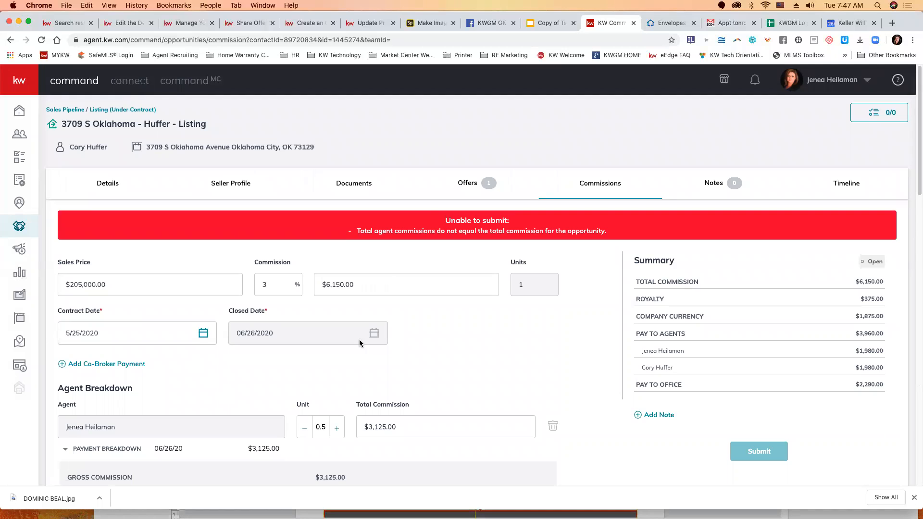
{"action": "scroll", "coordinate": [369, 367], "scroll_direction": "down", "scroll_amount": 1}
{"action": "left_click", "coordinate": [377, 407]}
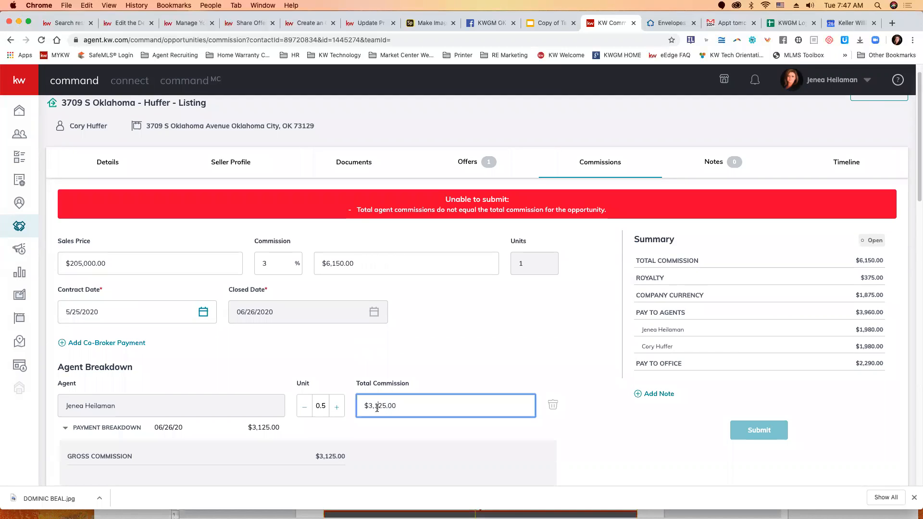
{"action": "left_click_drag", "start_coordinate": [385, 405], "coordinate": [374, 407]}
{"action": "type", "text": "075"}
{"action": "scroll", "coordinate": [439, 449], "scroll_direction": "down", "scroll_amount": 5}
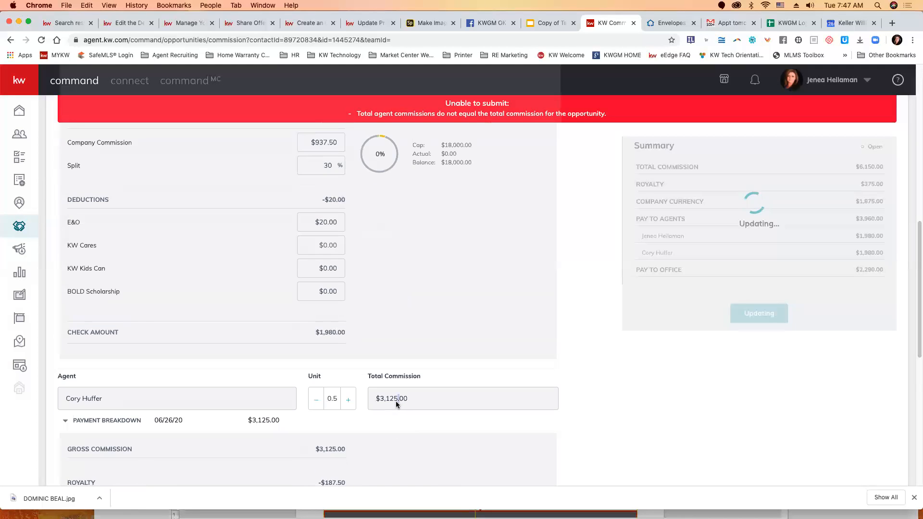
{"action": "left_click_drag", "start_coordinate": [388, 426], "coordinate": [375, 424]}
{"action": "type", "text": "075"}
{"action": "left_click", "coordinate": [437, 391]}
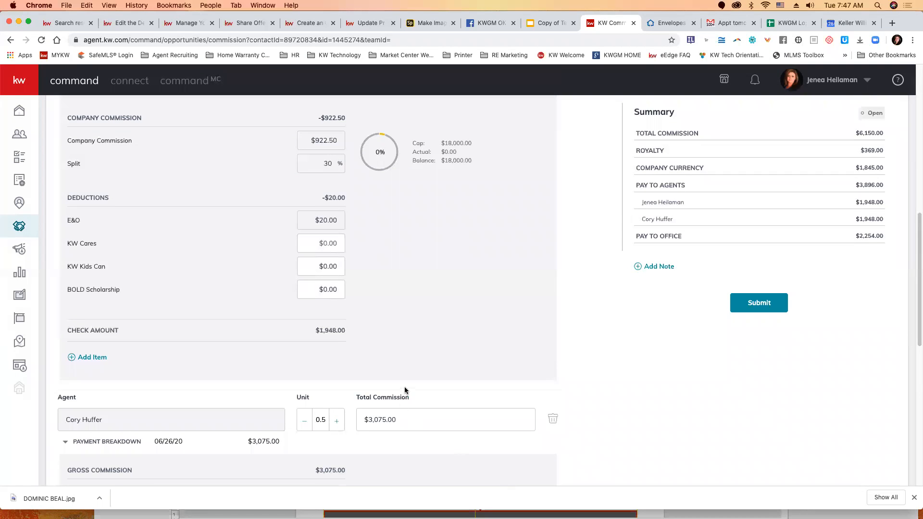
Step: Look through the second agent's payment breakdown and remove that agent from the commission split
{"action": "scroll", "coordinate": [405, 389], "scroll_direction": "down", "scroll_amount": 5}
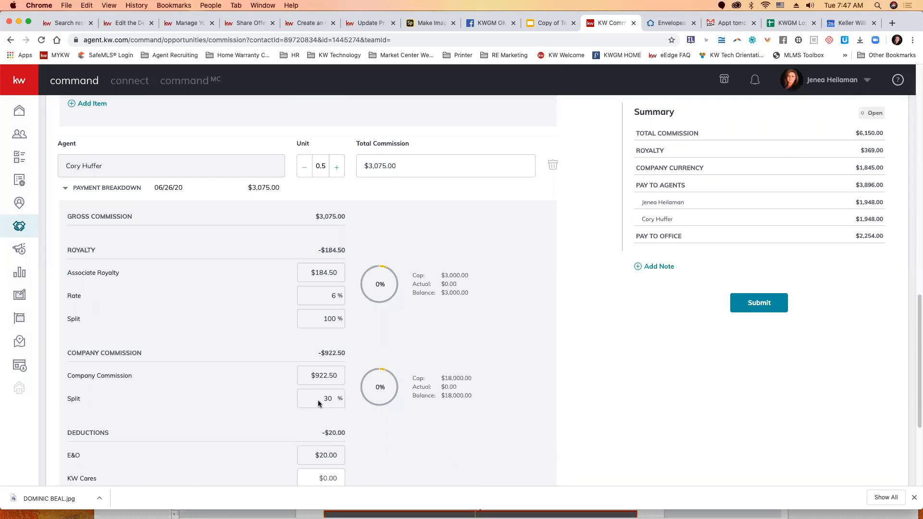
{"action": "scroll", "coordinate": [360, 317], "scroll_direction": "down", "scroll_amount": 3}
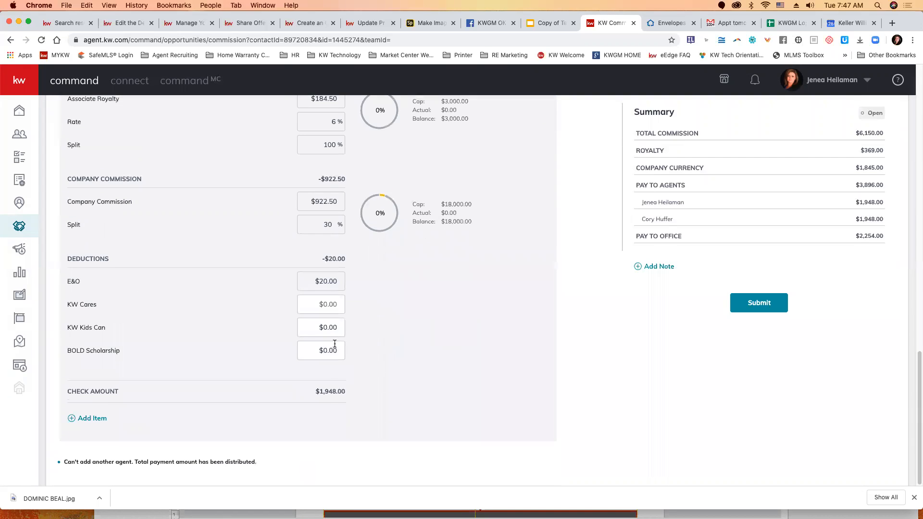
{"action": "scroll", "coordinate": [335, 344], "scroll_direction": "up", "scroll_amount": 2}
{"action": "scroll", "coordinate": [338, 353], "scroll_direction": "up", "scroll_amount": 4}
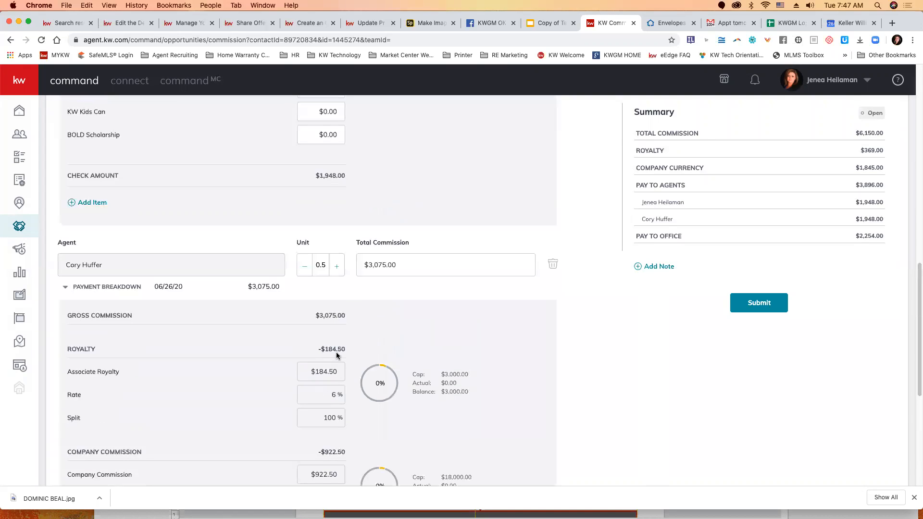
{"action": "left_click", "coordinate": [553, 264]}
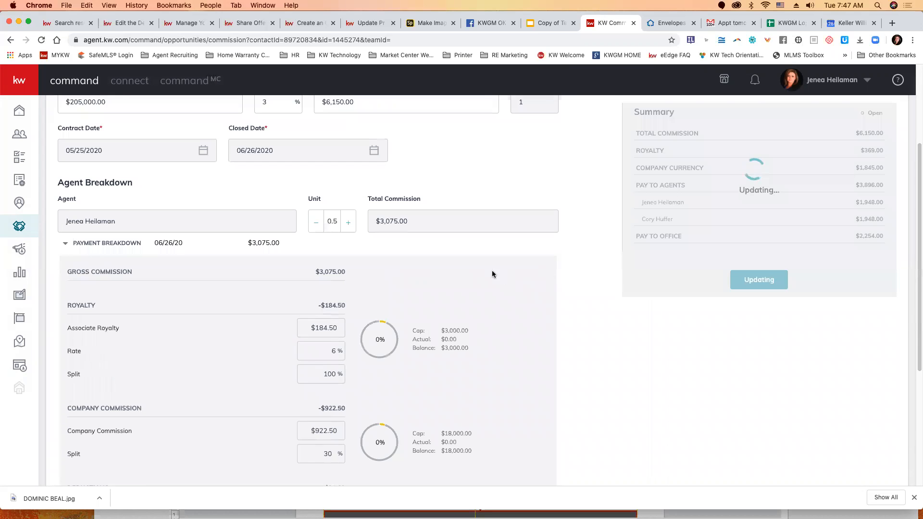
Step: Set the remaining agent's Total Commission to $6,150.00 and Unit value to 1.0 in the Agent Breakdown
{"action": "left_click_drag", "start_coordinate": [412, 241], "coordinate": [367, 243]}
{"action": "scroll", "coordinate": [375, 255], "scroll_direction": "up", "scroll_amount": 4}
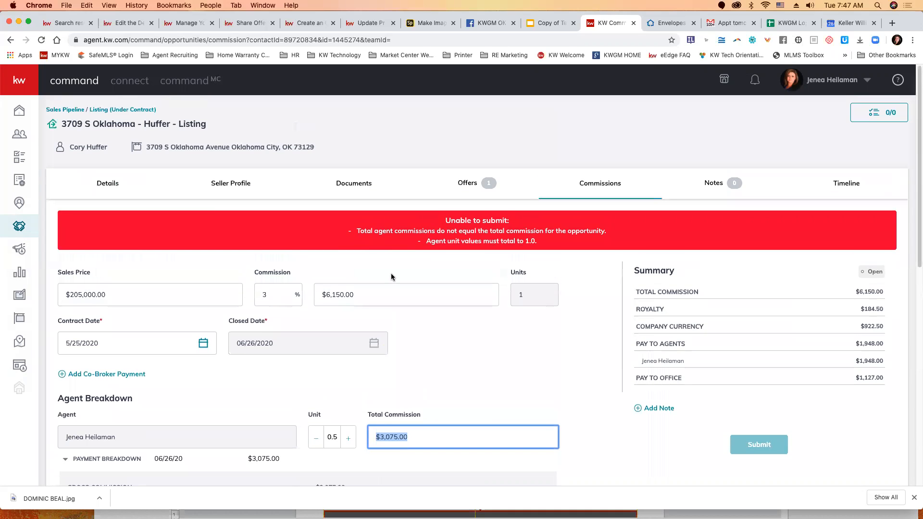
{"action": "type", "text": "6,150.00"}
{"action": "key", "text": "Tab"}
{"action": "left_click", "coordinate": [349, 429]}
{"action": "left_click", "coordinate": [348, 429]}
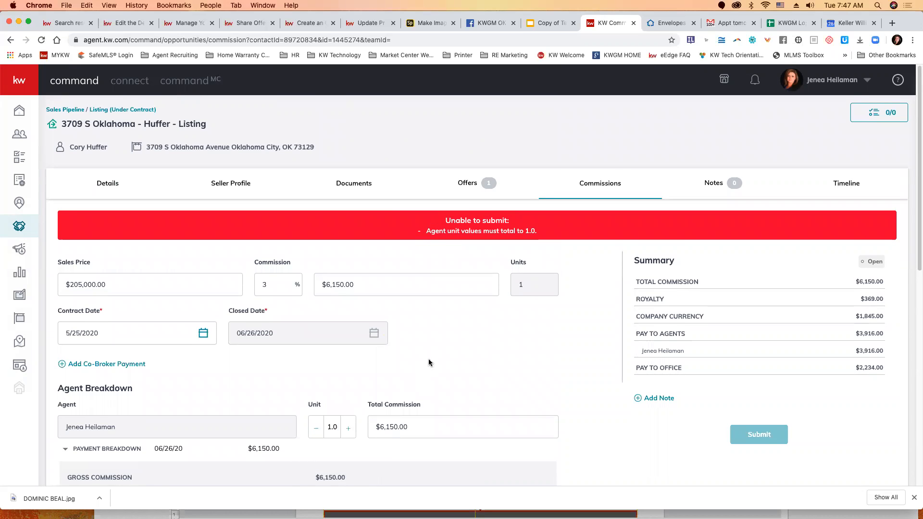
Step: Review the remaining agent's payment breakdown, from royalty and company commission down to the KW Cares and other deductions
{"action": "scroll", "coordinate": [401, 385], "scroll_direction": "down", "scroll_amount": 7}
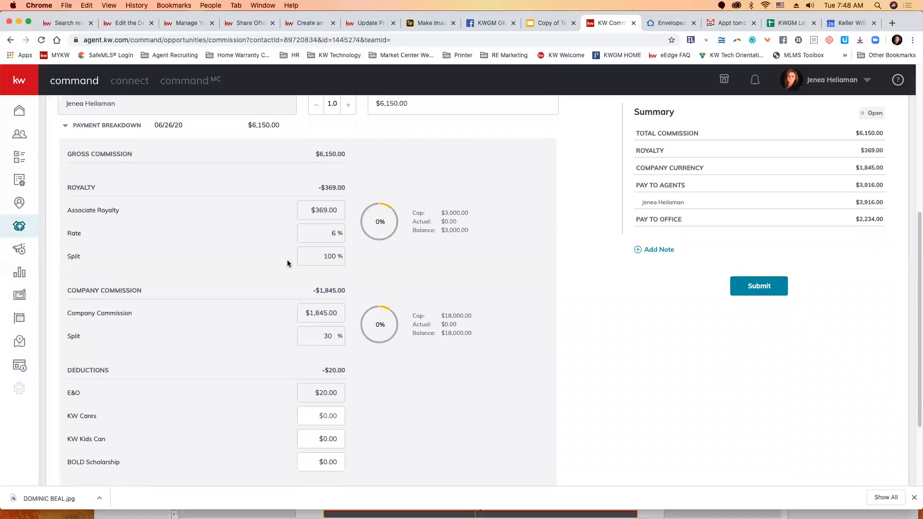
{"action": "scroll", "coordinate": [237, 331], "scroll_direction": "down", "scroll_amount": 3}
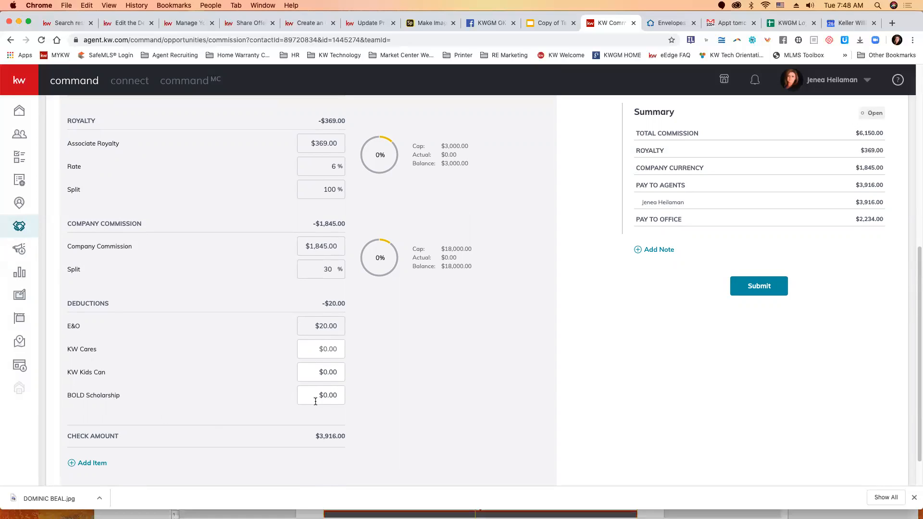
{"action": "left_click", "coordinate": [329, 352]}
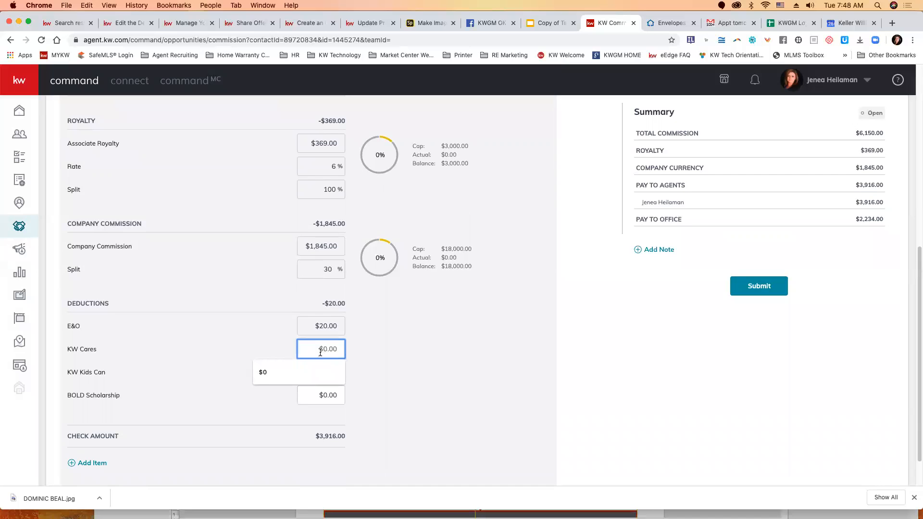
{"action": "left_click", "coordinate": [381, 422]}
{"action": "scroll", "coordinate": [379, 422], "scroll_direction": "down", "scroll_amount": 2}
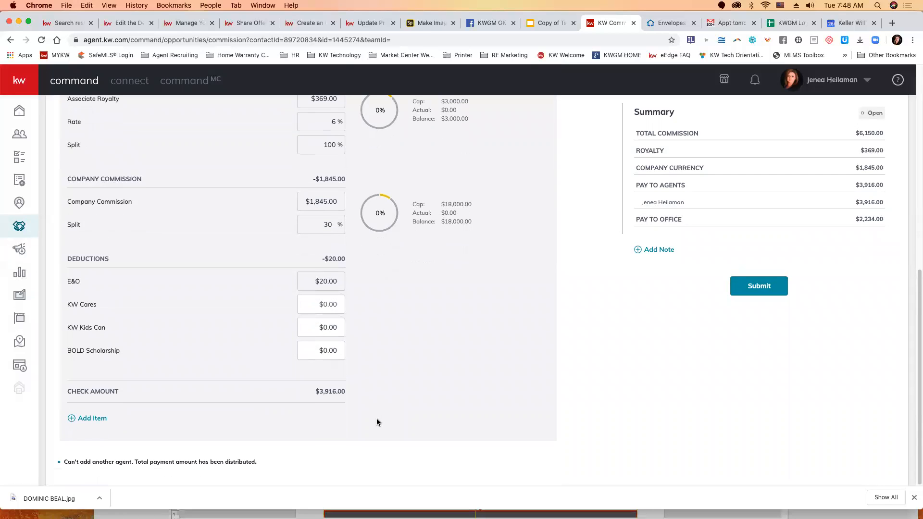
Step: Start a new additional item of type Deduction with an amount of $5.00 in the agent's payment breakdown
{"action": "left_click", "coordinate": [96, 418]}
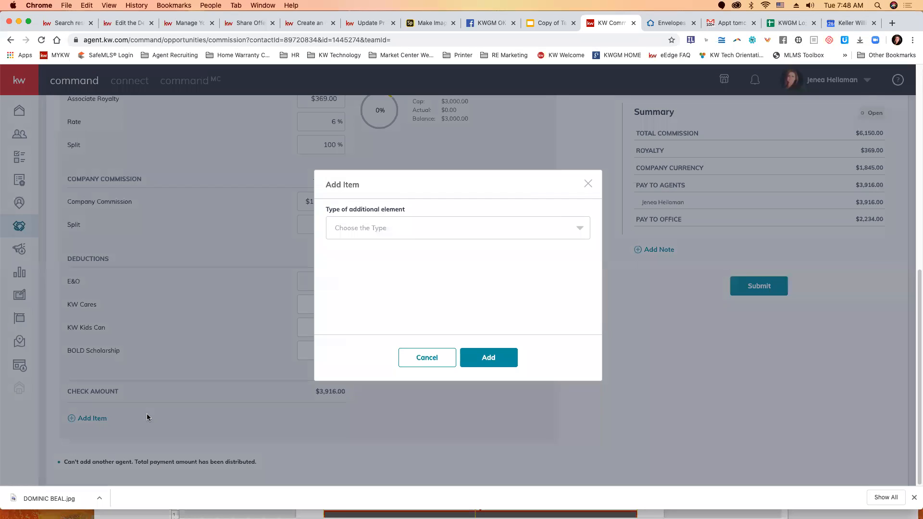
{"action": "left_click", "coordinate": [410, 231]}
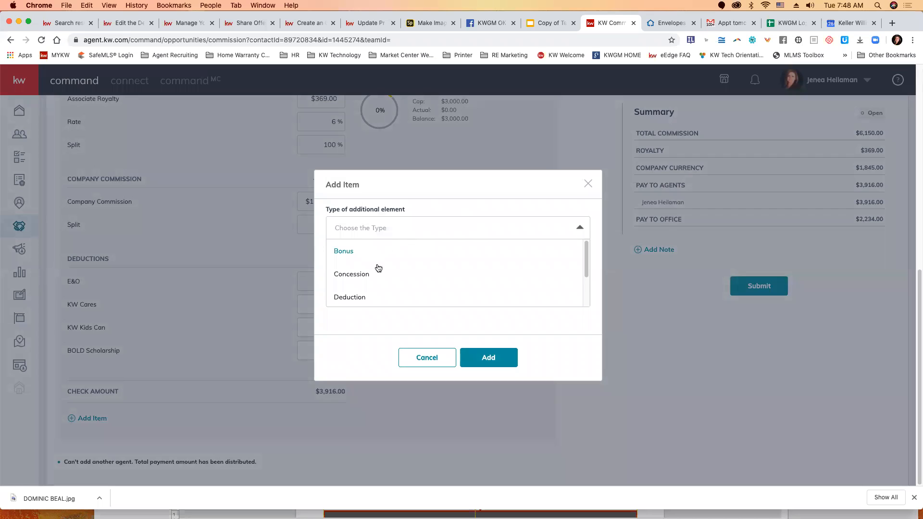
{"action": "scroll", "coordinate": [372, 272], "scroll_direction": "down", "scroll_amount": 1}
{"action": "left_click", "coordinate": [358, 282]}
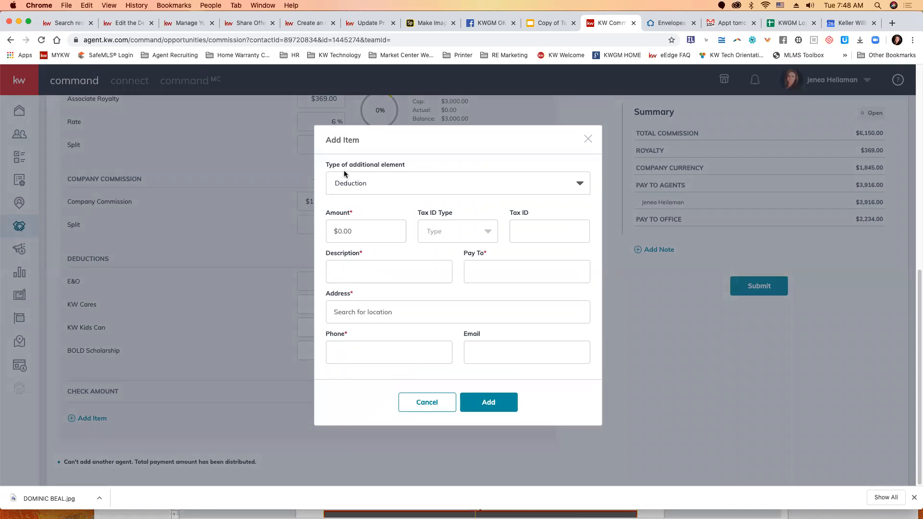
{"action": "left_click", "coordinate": [356, 237]}
{"action": "type", "text": "$5.00"}
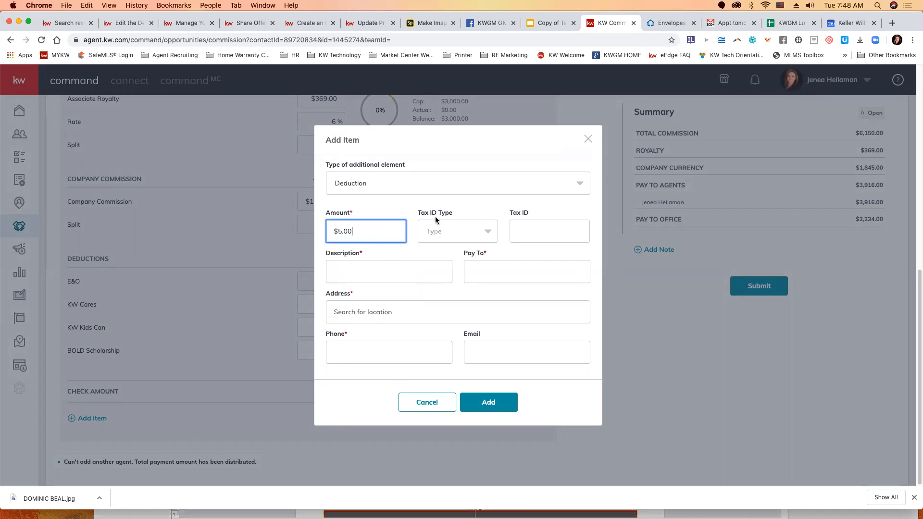
Step: Describe the $5.00 deduction as KW Kare Bears and make it payable to KW KARE Bears
{"action": "left_click", "coordinate": [390, 267]}
{"action": "type", "text": "K"}
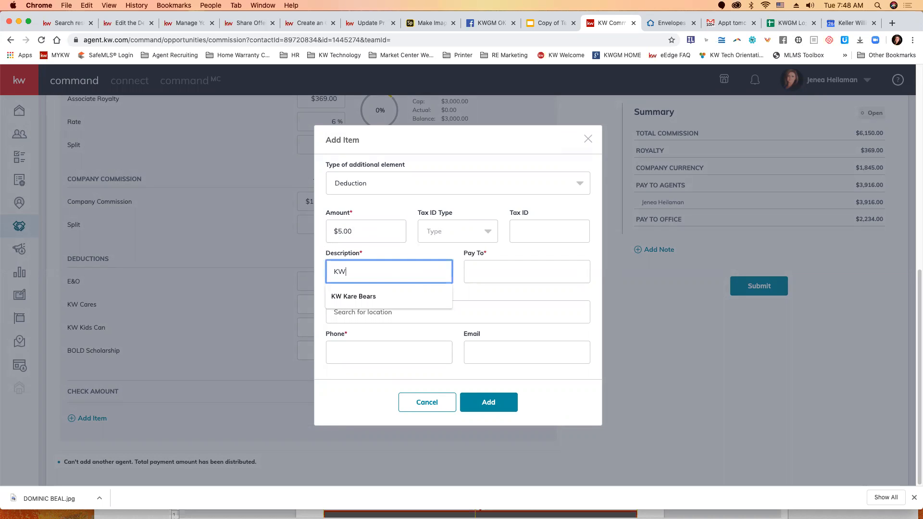
{"action": "type", "text": "W"}
{"action": "key", "text": "Down"}
{"action": "key", "text": "Return"}
{"action": "key", "text": "Tab"}
{"action": "type", "text": "KW"}
{"action": "key", "text": "Down"}
{"action": "key", "text": "Return"}
{"action": "key", "text": "Tab"}
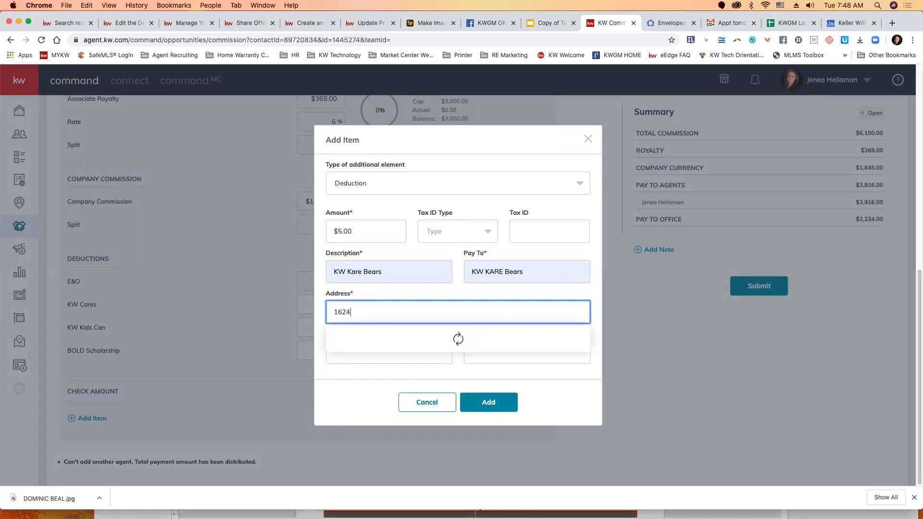
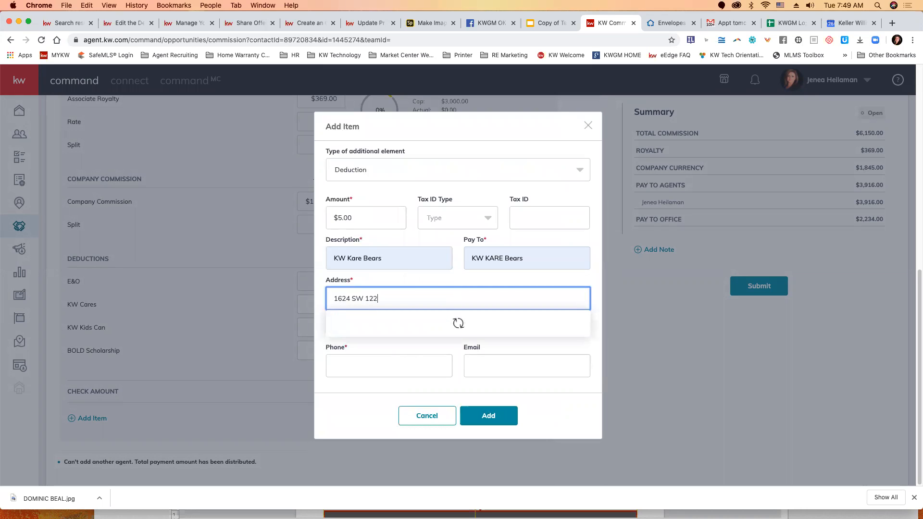
Step: Fill in the payee's street address and phone number for the KW Kare Bears deduction and add the item
{"action": "key", "text": "Tab"}
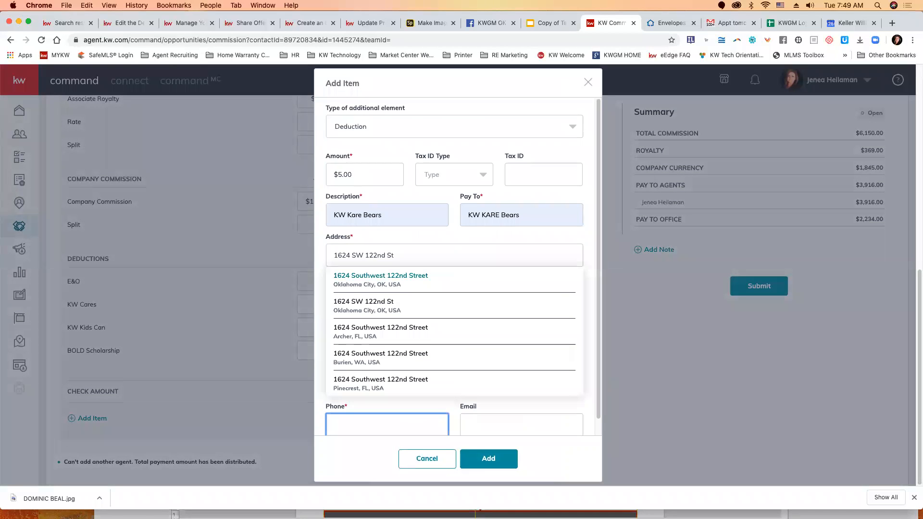
{"action": "left_click", "coordinate": [392, 277]}
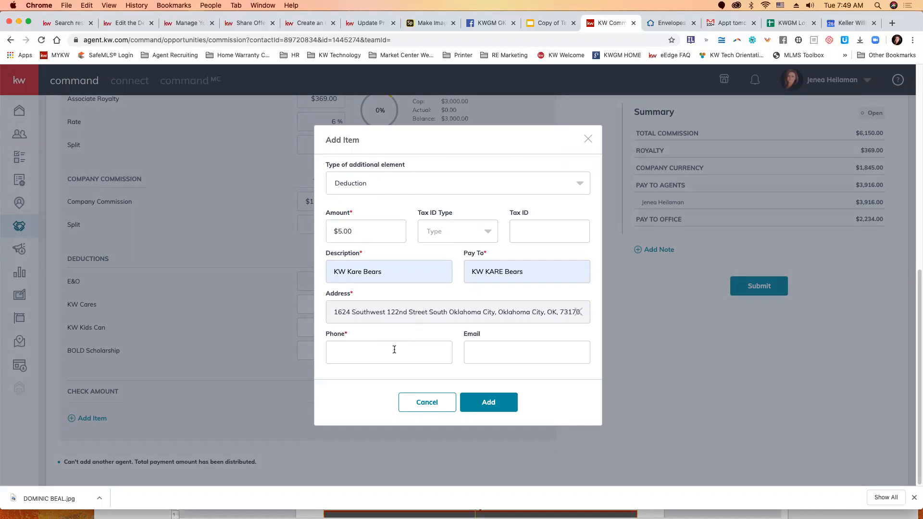
{"action": "left_click", "coordinate": [374, 350]}
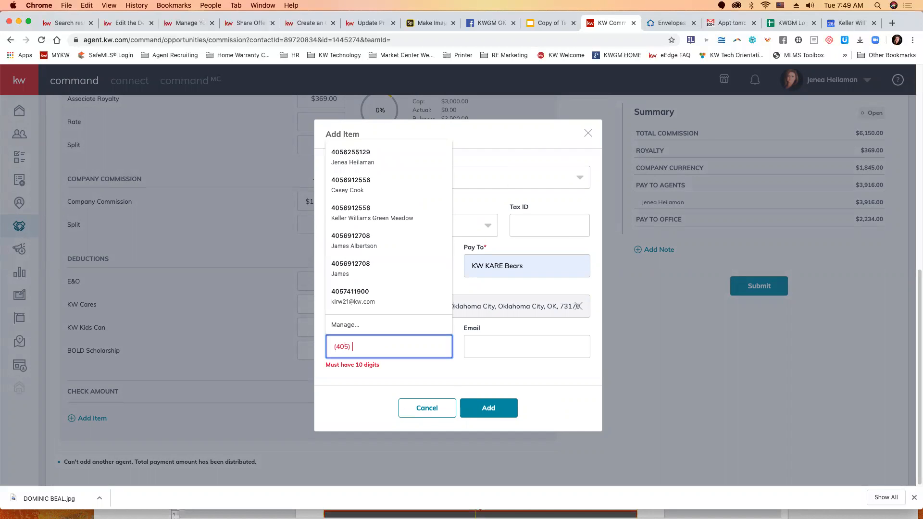
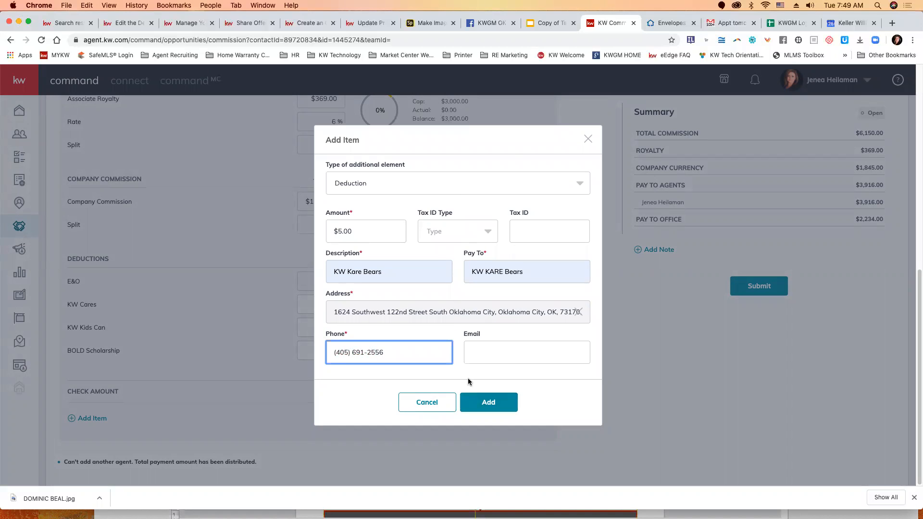
{"action": "left_click", "coordinate": [492, 405]}
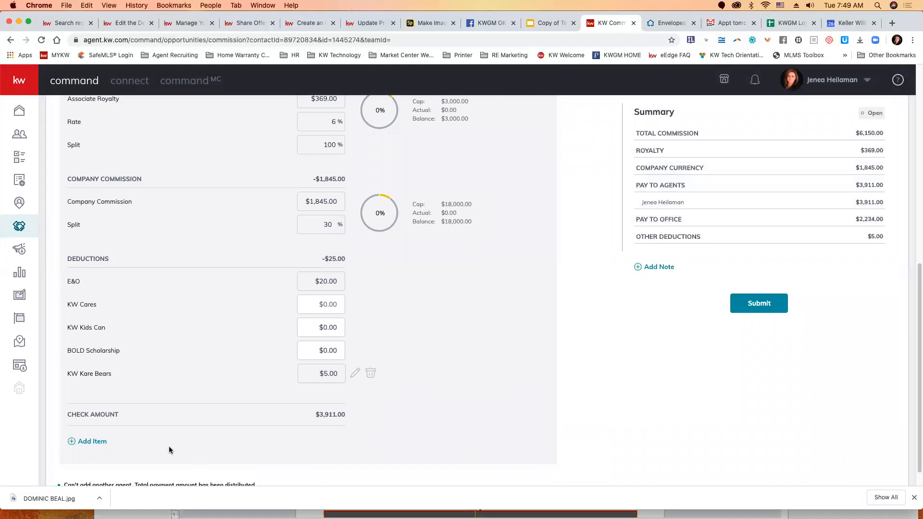
Step: Start a second additional item of type Deduction with an amount of $70
{"action": "left_click", "coordinate": [88, 442]}
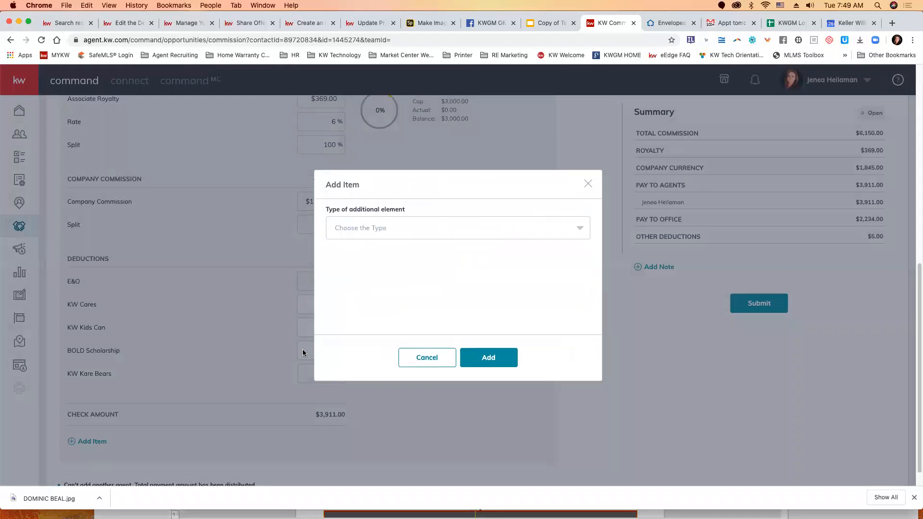
{"action": "left_click", "coordinate": [422, 227]}
{"action": "scroll", "coordinate": [385, 279], "scroll_direction": "down", "scroll_amount": 1}
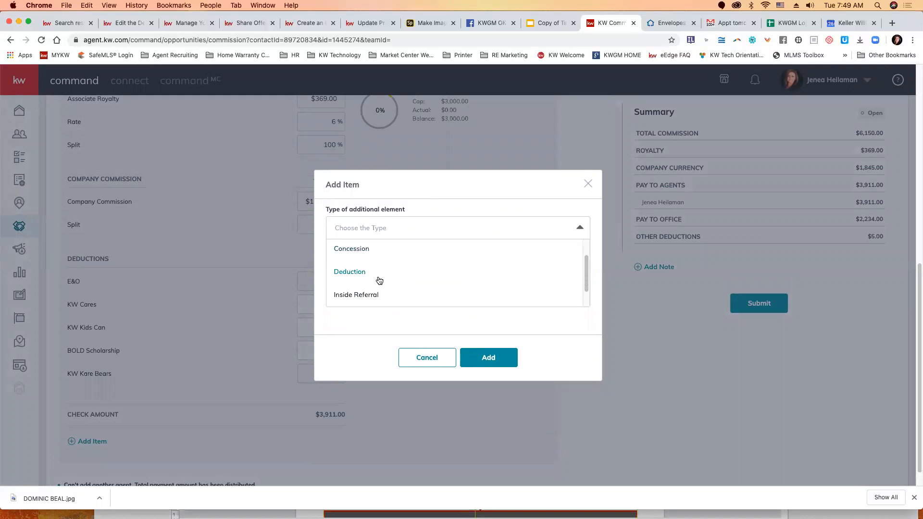
{"action": "left_click", "coordinate": [351, 271]}
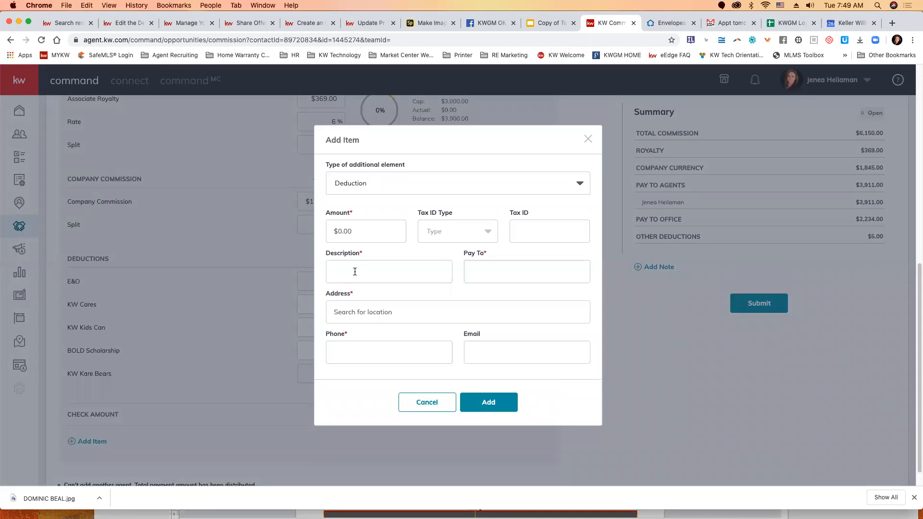
{"action": "left_click", "coordinate": [359, 234]}
{"action": "type", "text": "70"}
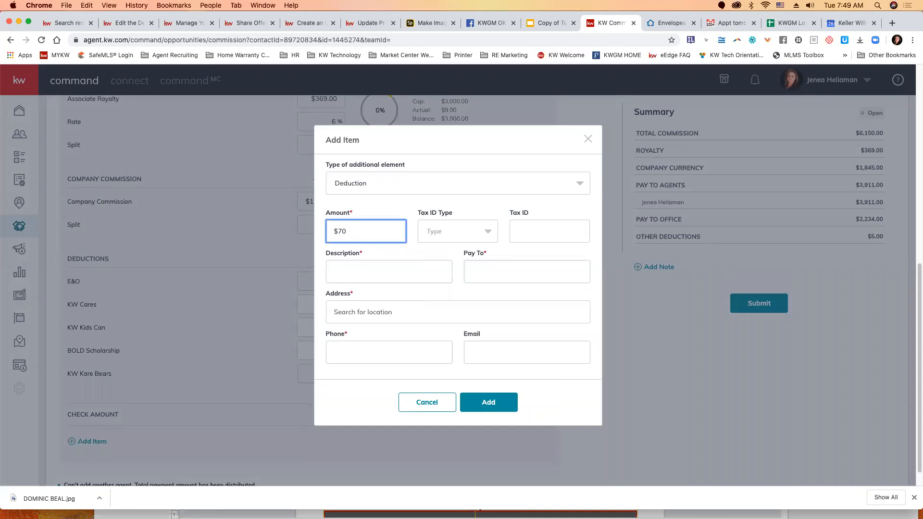
Step: Describe the $70 deduction as Seller File Review Fee and make it payable to Keller Williams Green Meadow
{"action": "left_click", "coordinate": [380, 276]}
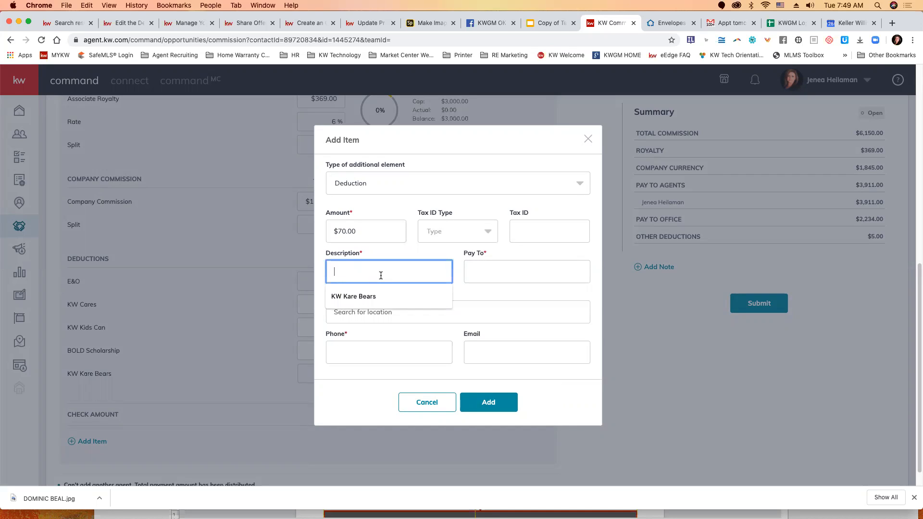
{"action": "type", "text": "Seller F"}
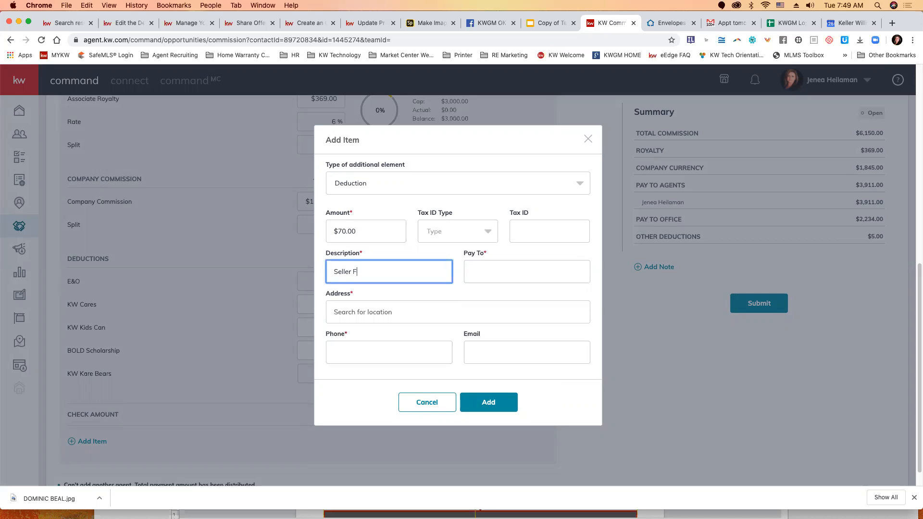
{"action": "type", "text": "ile Review Fee"}
{"action": "key", "text": "Tab"}
{"action": "type", "text": "Keller"}
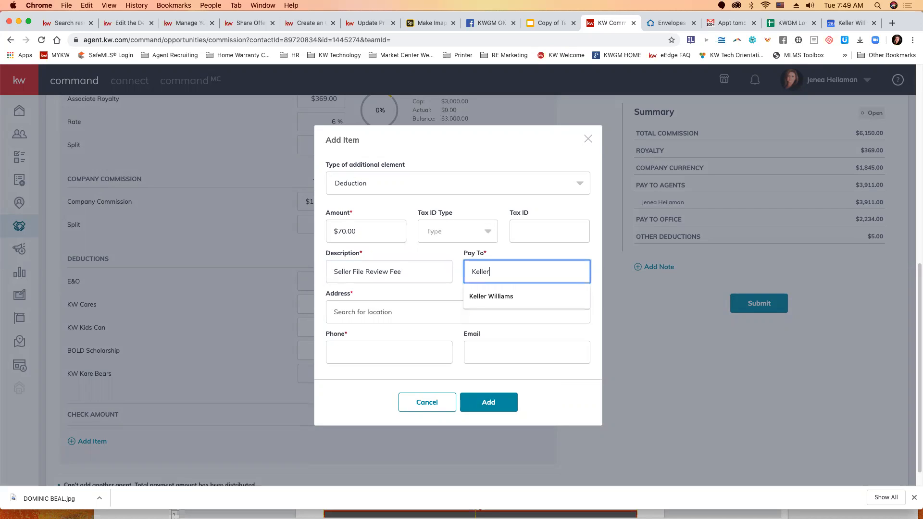
{"action": "type", "text": " Willi"}
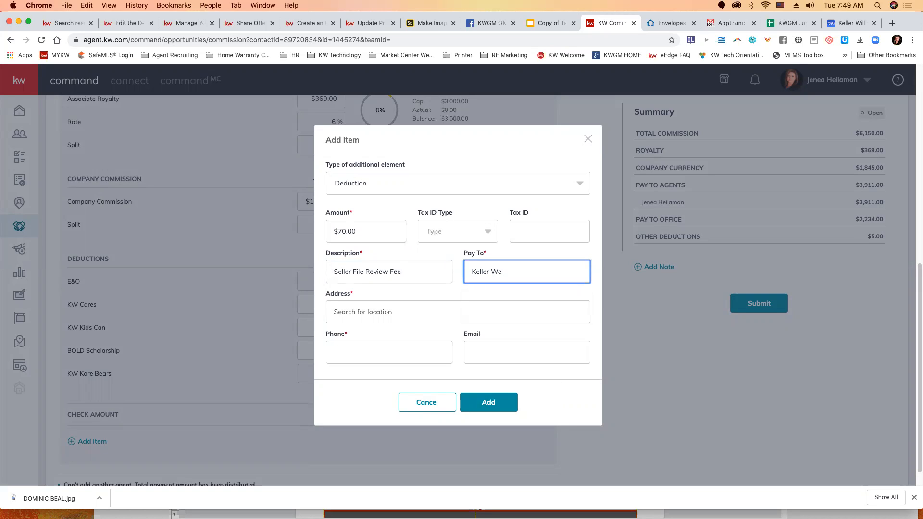
{"action": "type", "text": "ams Greene Mea"}
{"action": "key", "text": "BackSpace"}
{"action": "key", "text": "BackSpace"}
{"action": "key", "text": "BackSpace"}
{"action": "key", "text": "BackSpace"}
{"action": "key", "text": "BackSpace"}
{"action": "type", "text": "Meadow"}
{"action": "key", "text": "Tab"}
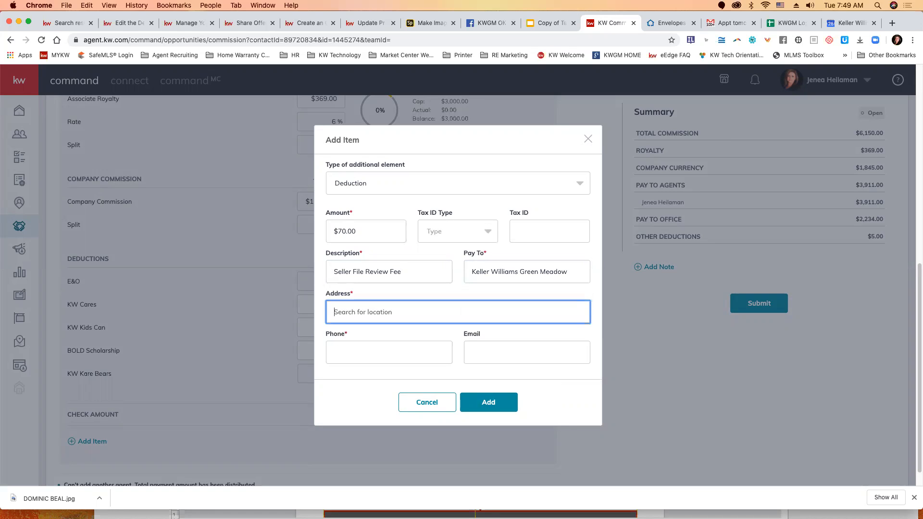
Step: Fill in the payee's street address and phone number for the Seller File Review Fee deduction and add the item
{"action": "type", "text": "1624 SW"}
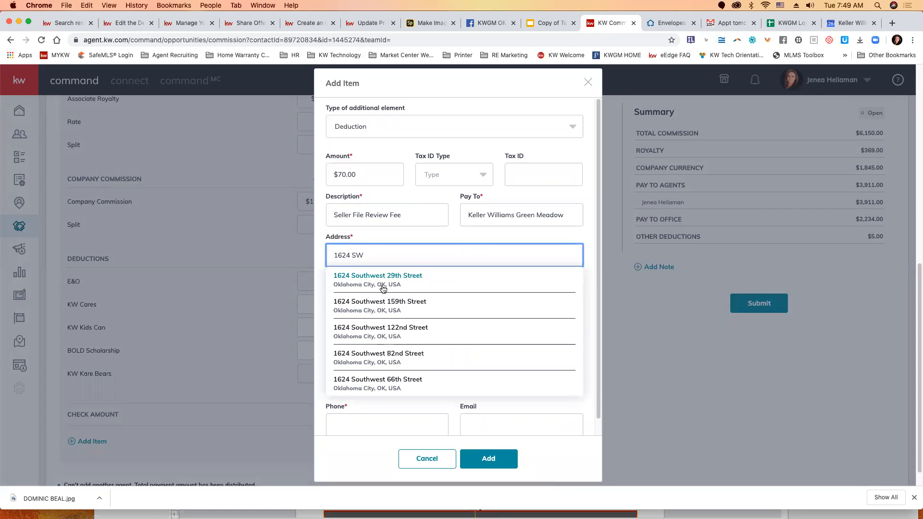
{"action": "left_click", "coordinate": [391, 336]}
{"action": "left_click", "coordinate": [393, 349]}
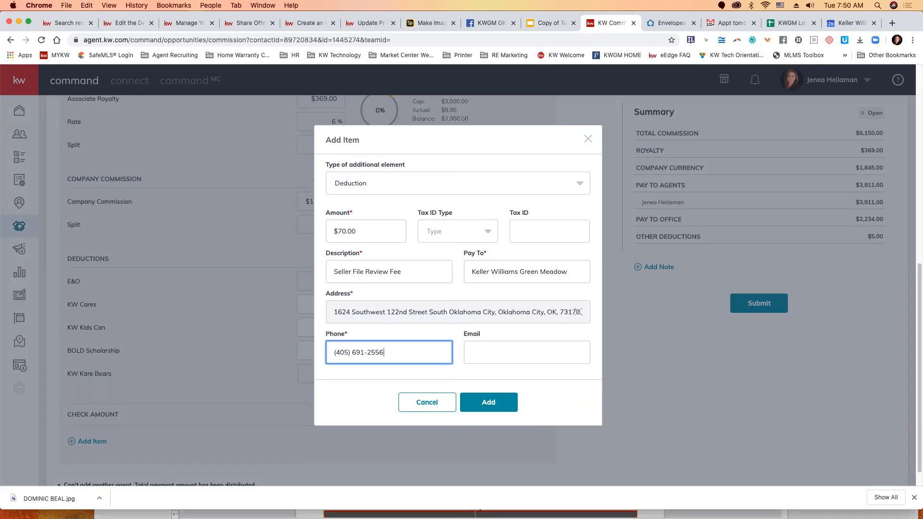
{"action": "left_click", "coordinate": [488, 402]}
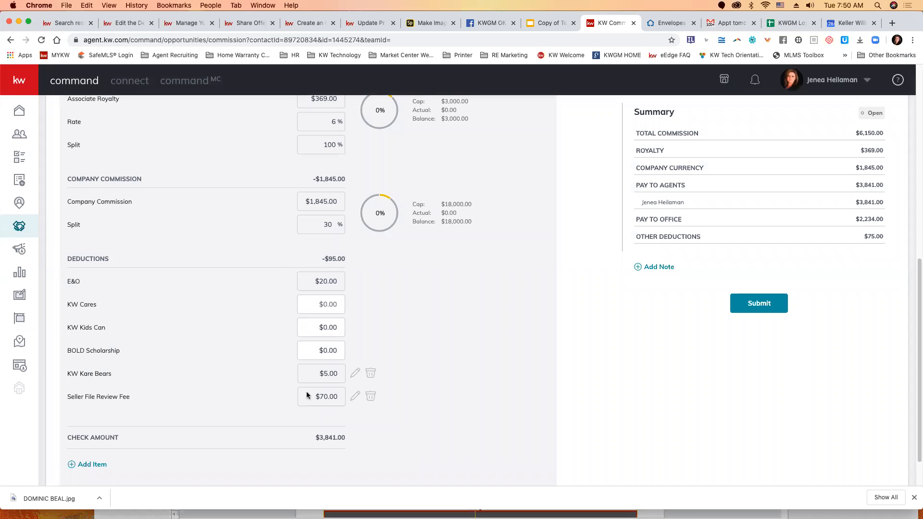
Step: Add the note "Closing at Stewart Title South" to the commission summary
{"action": "left_click", "coordinate": [659, 269]}
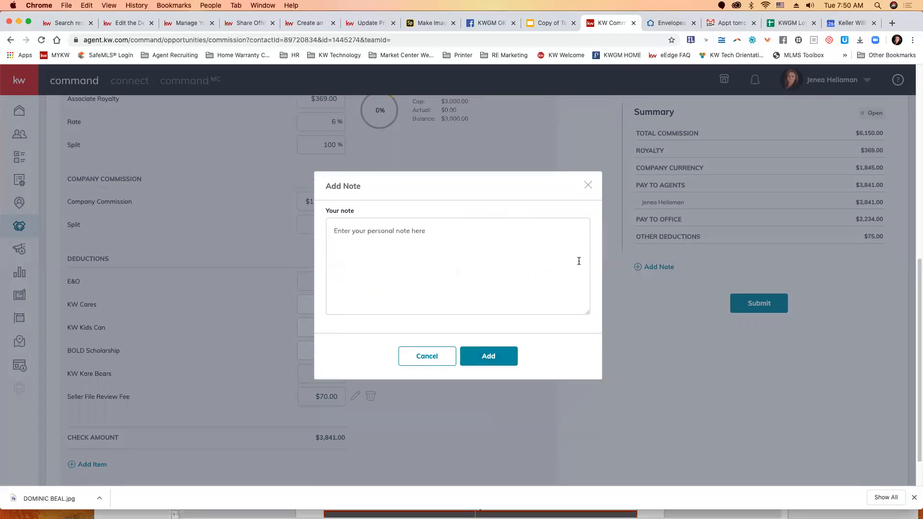
{"action": "left_click", "coordinate": [396, 235]}
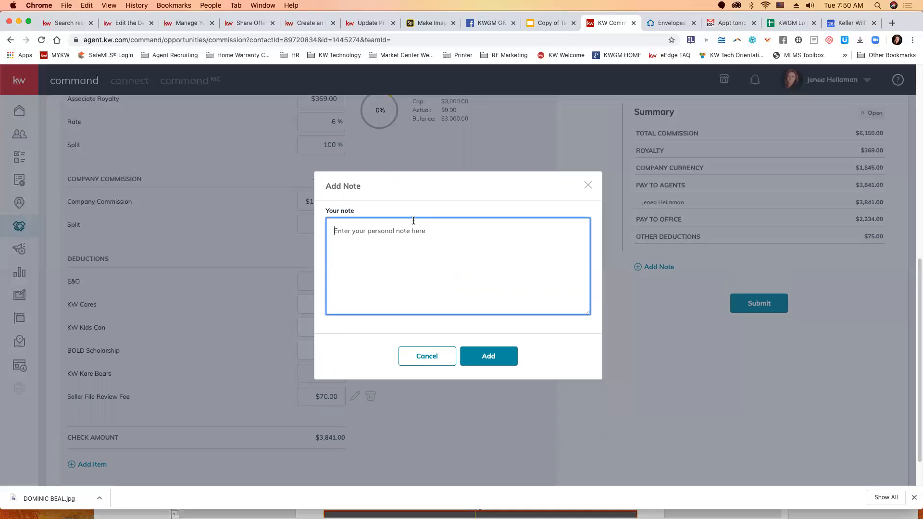
{"action": "type", "text": "Stewart "}
{"action": "type", "text": "Tile"}
{"action": "type", "text": "tle"}
{"action": "type", "text": "Closing at "}
{"action": "type", "text": " South"}
{"action": "left_click", "coordinate": [490, 354]}
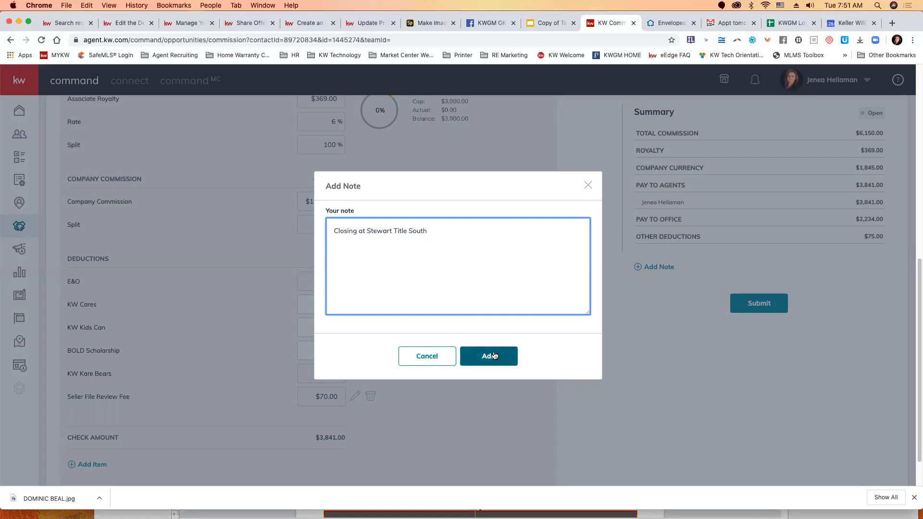
{"action": "left_click", "coordinate": [487, 362]}
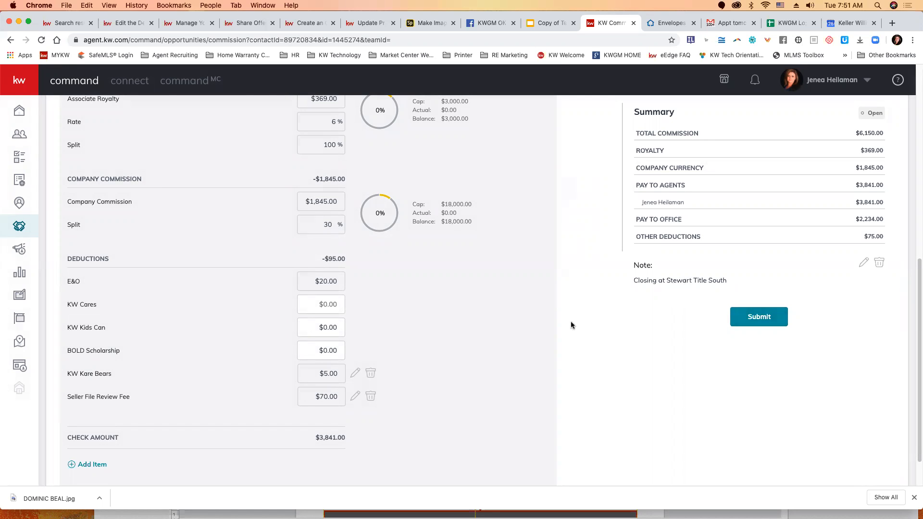
Step: Open the listing's Documents and view the Closed checklist of required files
{"action": "scroll", "coordinate": [571, 325], "scroll_direction": "up", "scroll_amount": 5}
{"action": "scroll", "coordinate": [571, 324], "scroll_direction": "up", "scroll_amount": 3}
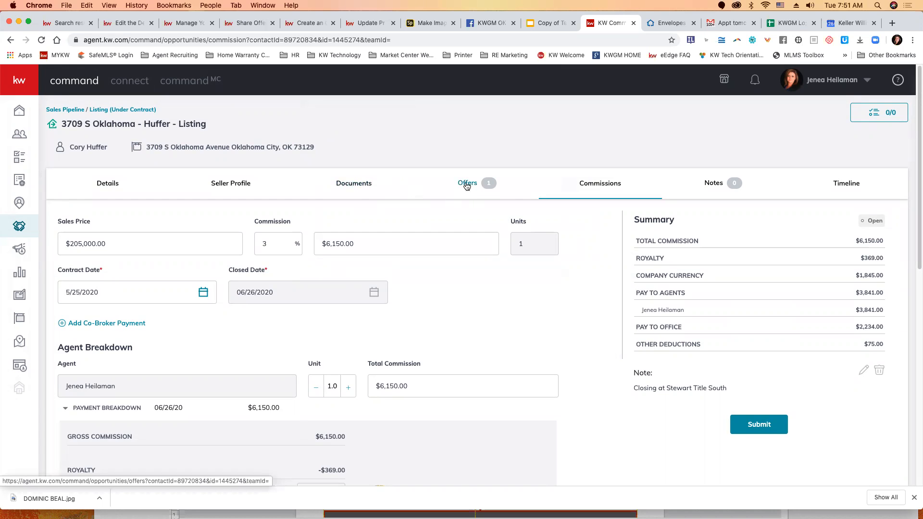
{"action": "left_click", "coordinate": [358, 186]}
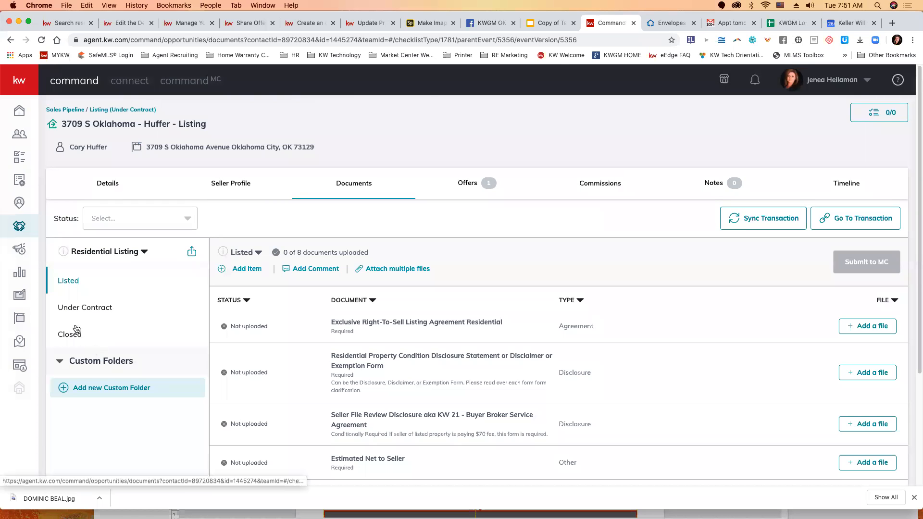
{"action": "left_click", "coordinate": [72, 337]}
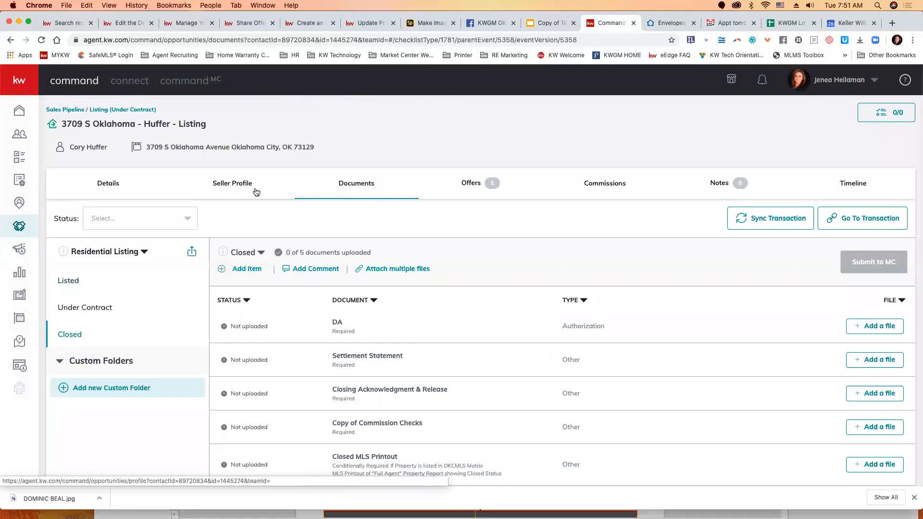